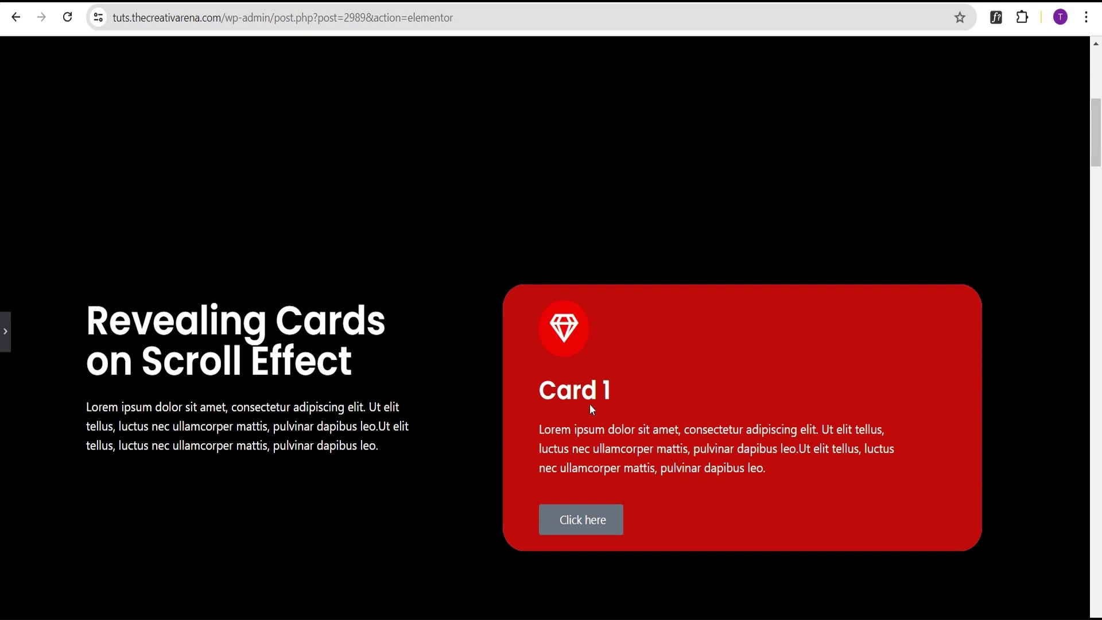
- Scroll through the page to review the current card layout before editing
{"action": "scroll", "coordinate": [977, 181], "scroll_direction": "down", "scroll_amount": 3}
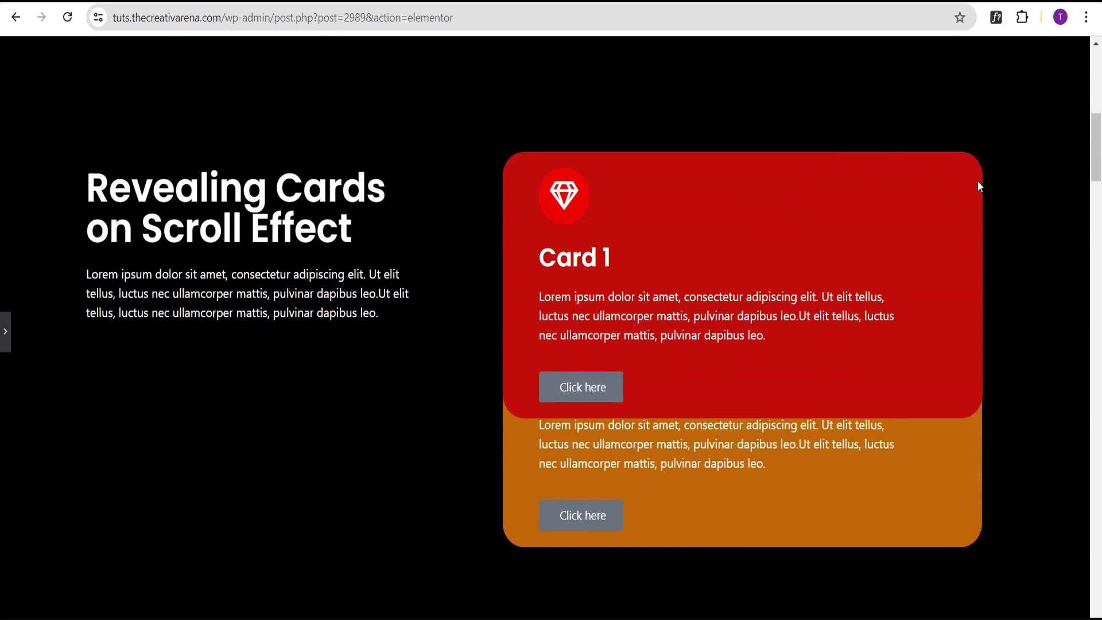
{"action": "scroll", "coordinate": [1093, 175], "scroll_direction": "down", "scroll_amount": 2}
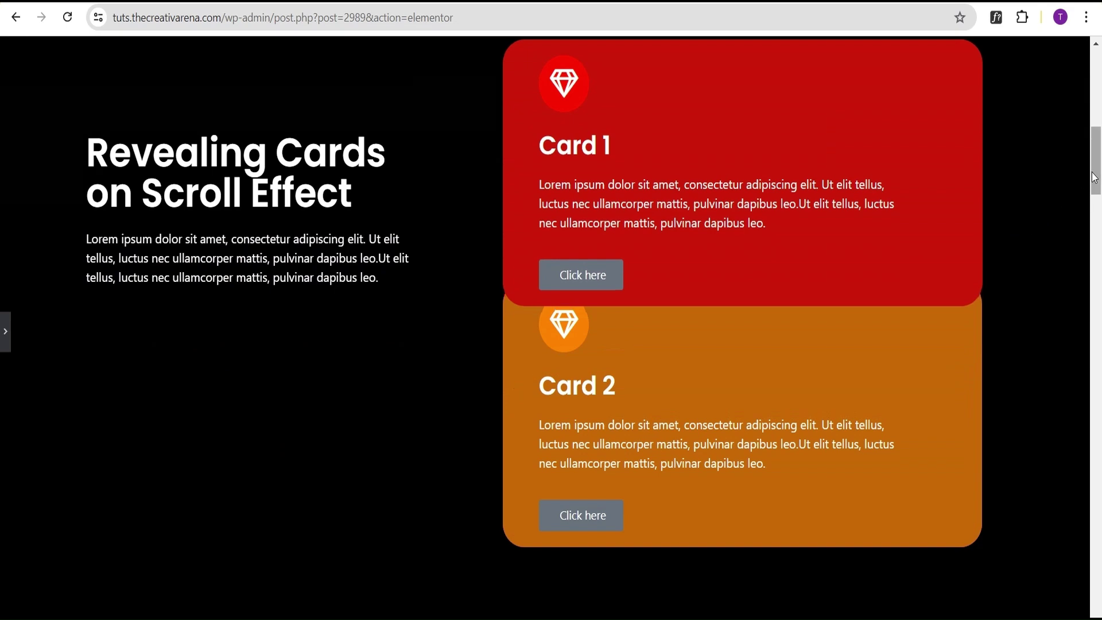
{"action": "scroll", "coordinate": [1094, 178], "scroll_direction": "down", "scroll_amount": 8}
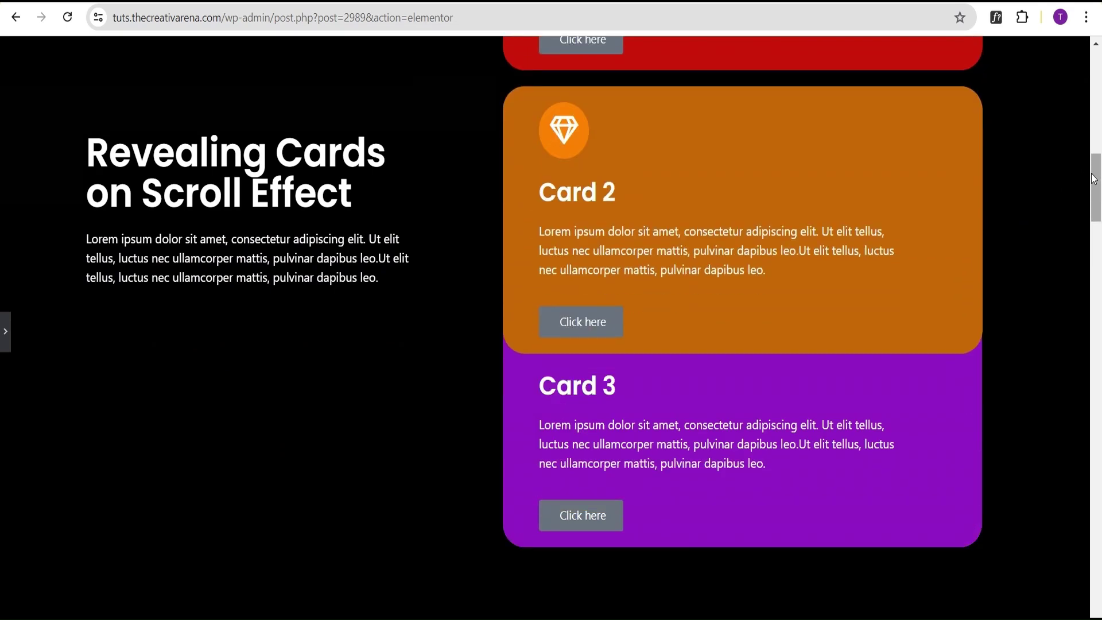
{"action": "scroll", "coordinate": [1094, 180], "scroll_direction": "down", "scroll_amount": 5}
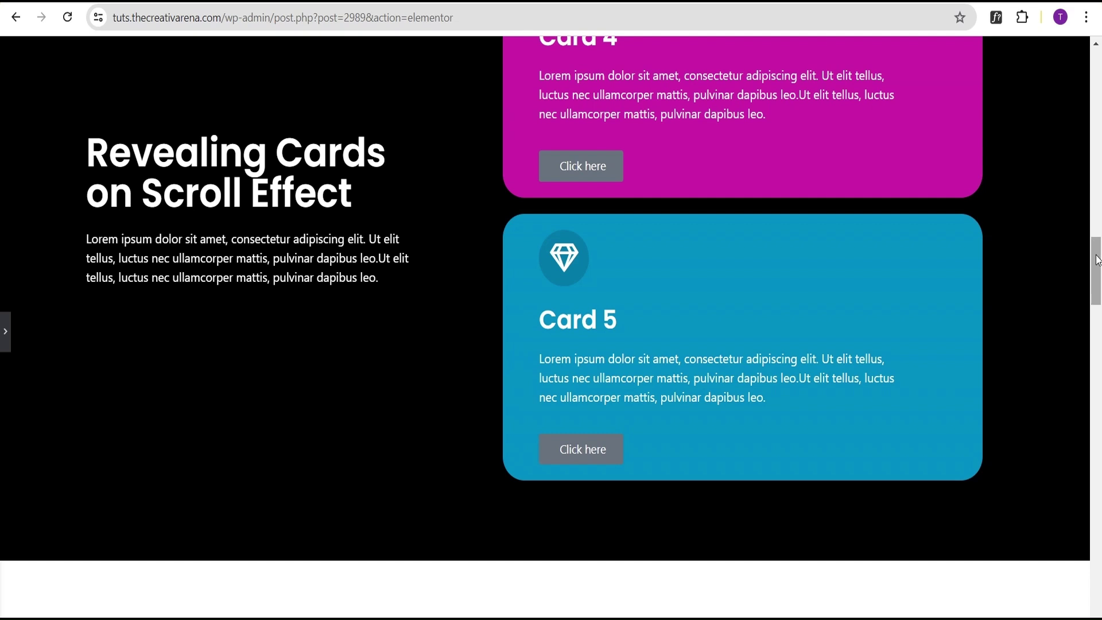
{"action": "scroll", "coordinate": [1097, 260], "scroll_direction": "down", "scroll_amount": 10}
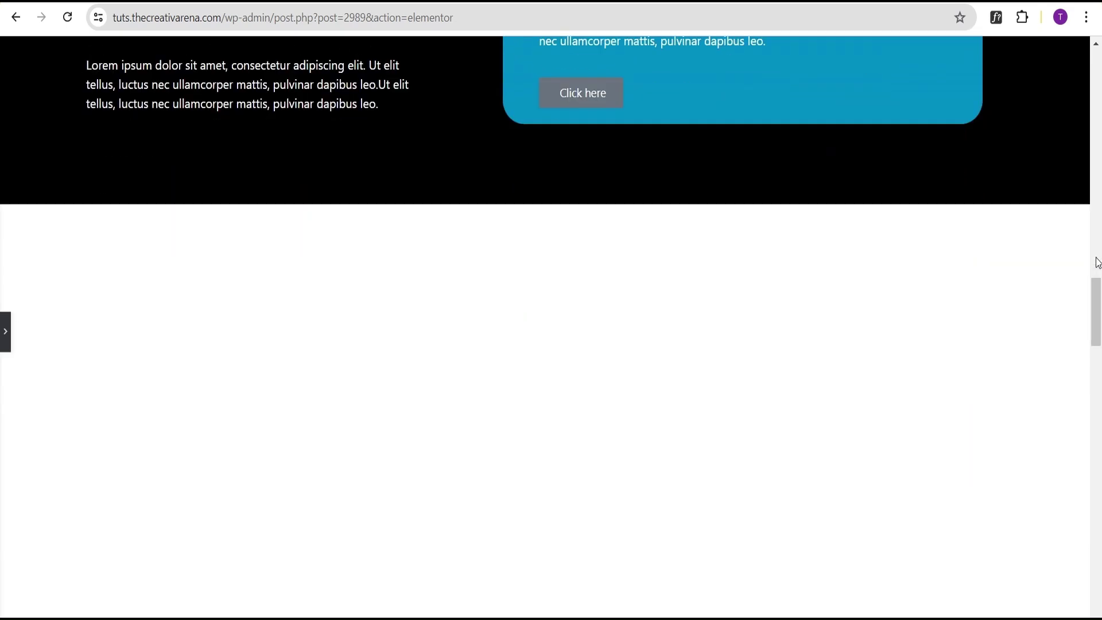
{"action": "scroll", "coordinate": [1097, 260], "scroll_direction": "down", "scroll_amount": 10}
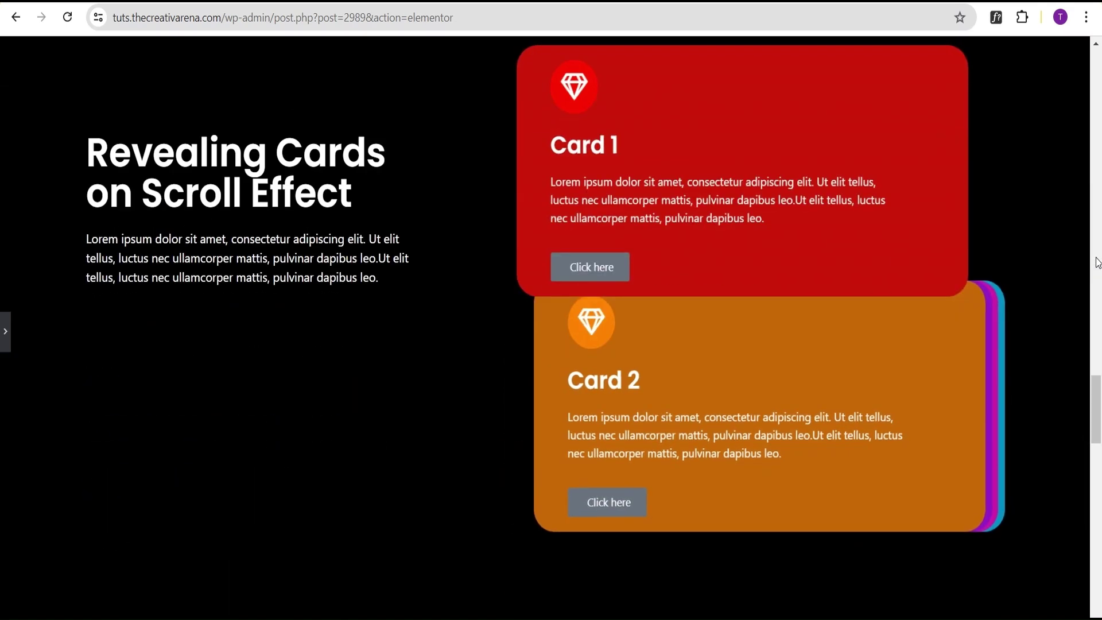
{"action": "scroll", "coordinate": [1097, 263], "scroll_direction": "down", "scroll_amount": 10}
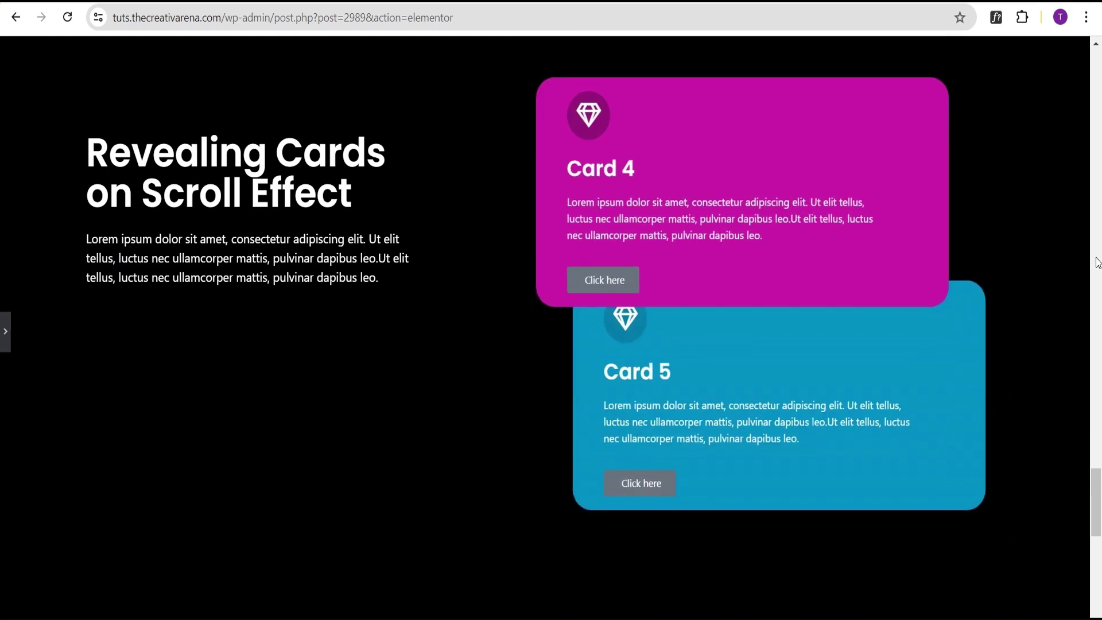
{"action": "scroll", "coordinate": [1098, 263], "scroll_direction": "up", "scroll_amount": 10}
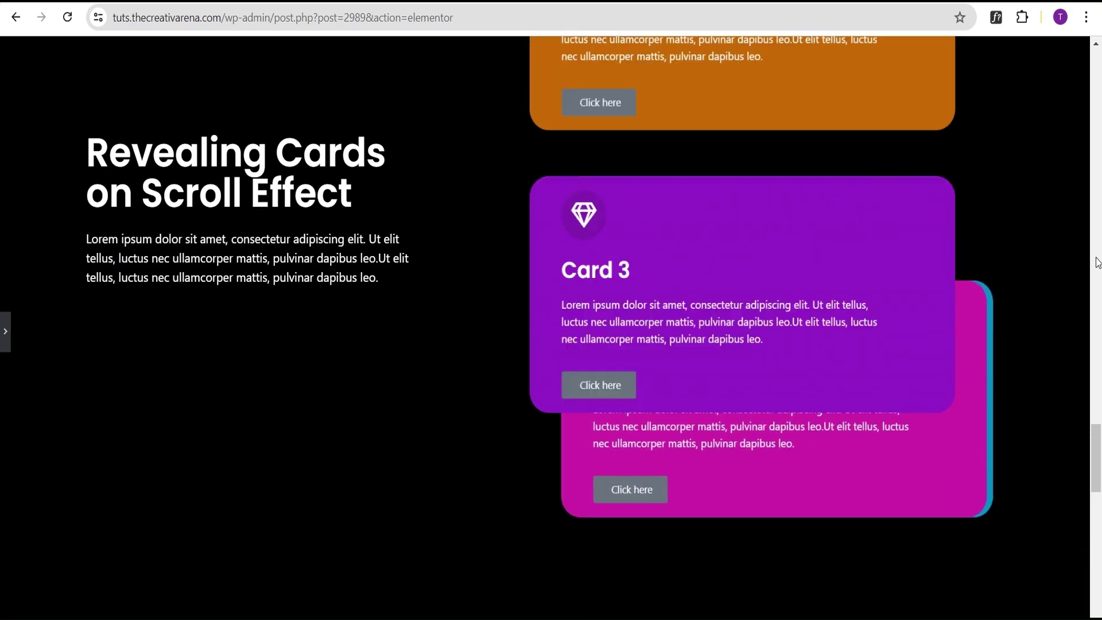
{"action": "scroll", "coordinate": [1098, 262], "scroll_direction": "up", "scroll_amount": 5}
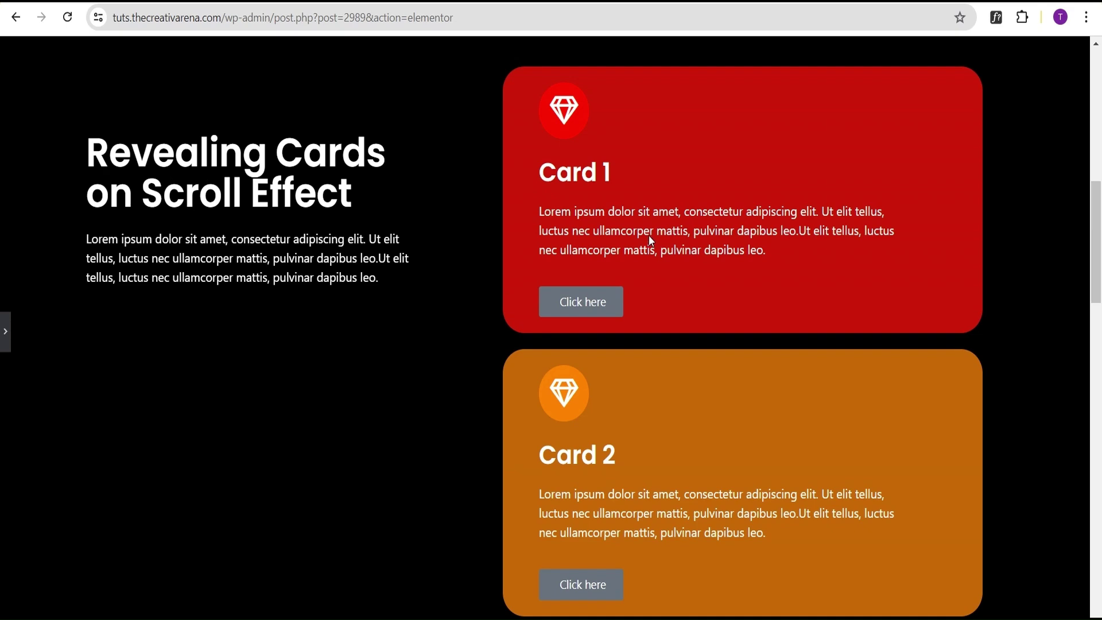
{"action": "scroll", "coordinate": [652, 215], "scroll_direction": "down", "scroll_amount": 12}
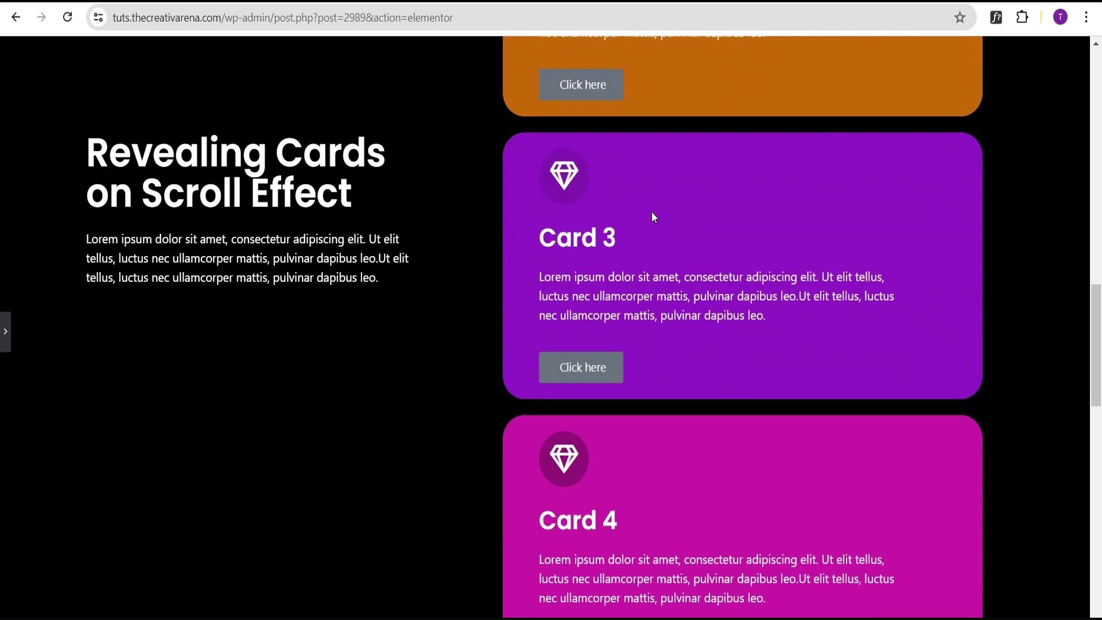
{"action": "scroll", "coordinate": [652, 216], "scroll_direction": "down", "scroll_amount": 7}
{"action": "scroll", "coordinate": [651, 218], "scroll_direction": "up", "scroll_amount": 11}
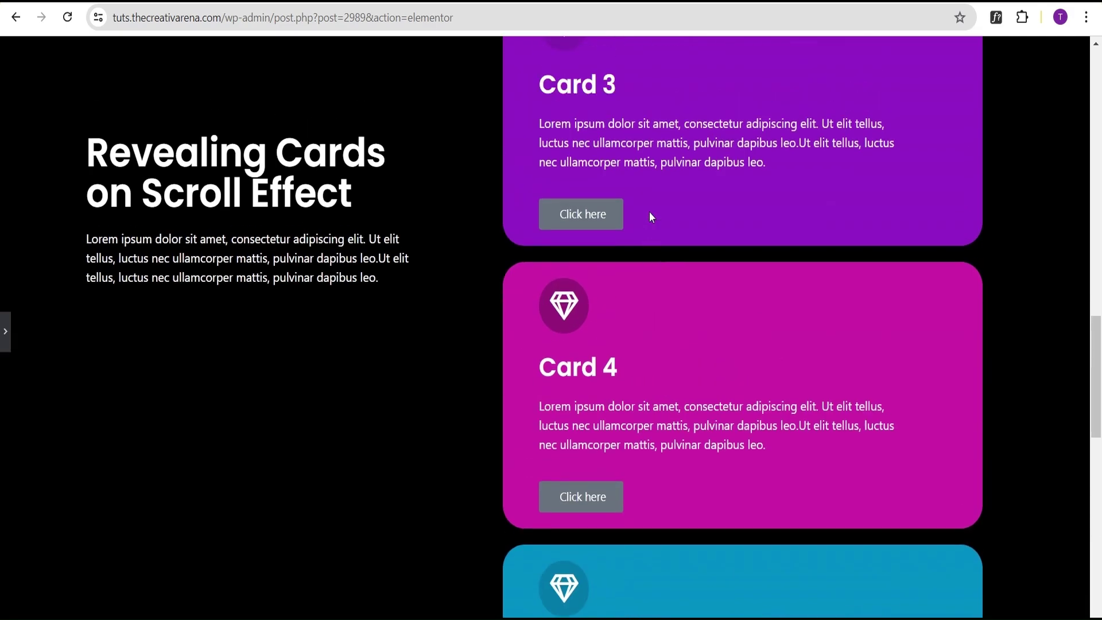
{"action": "scroll", "coordinate": [650, 218], "scroll_direction": "up", "scroll_amount": 8}
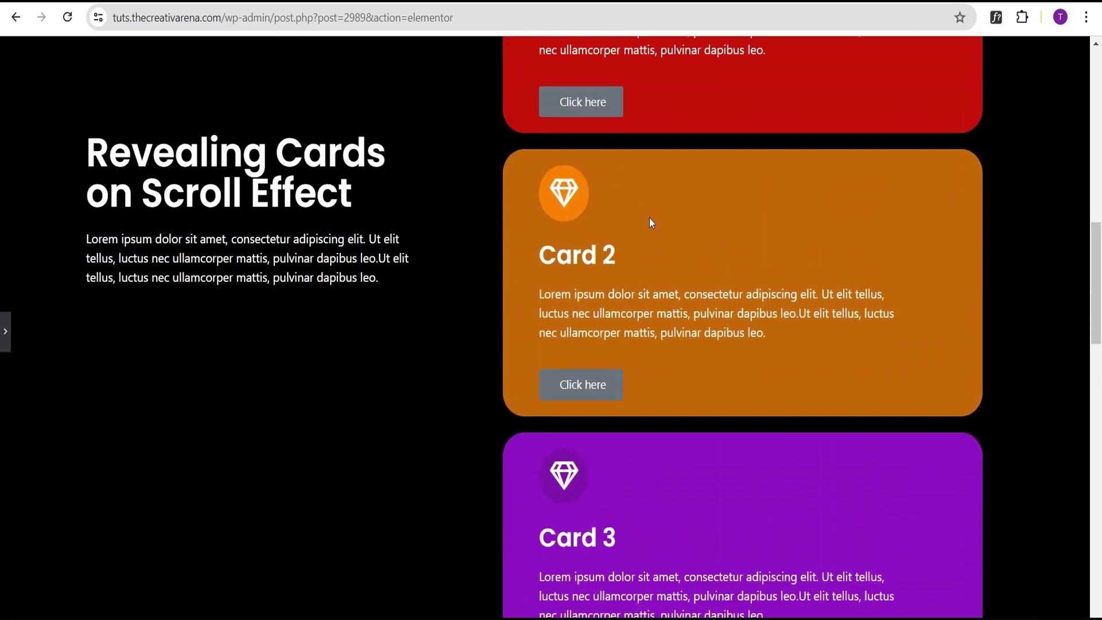
{"action": "scroll", "coordinate": [652, 221], "scroll_direction": "up", "scroll_amount": 2}
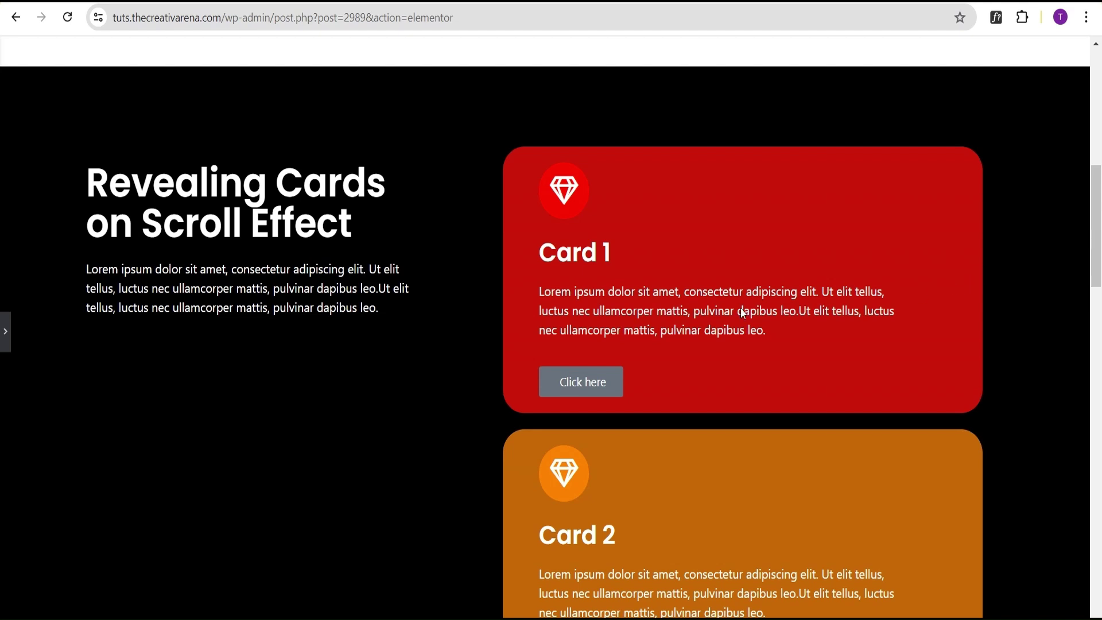
- Open the editor and expand the section and Cards containers in the Navigator to list the five cards
{"action": "left_click", "coordinate": [7, 343]}
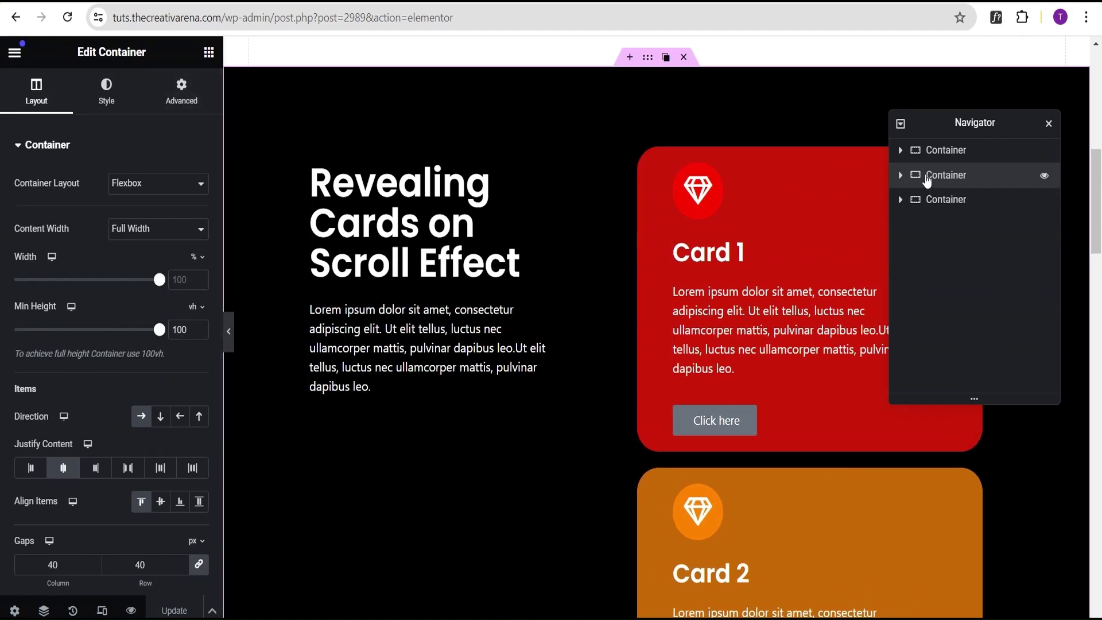
{"action": "left_click", "coordinate": [900, 175]}
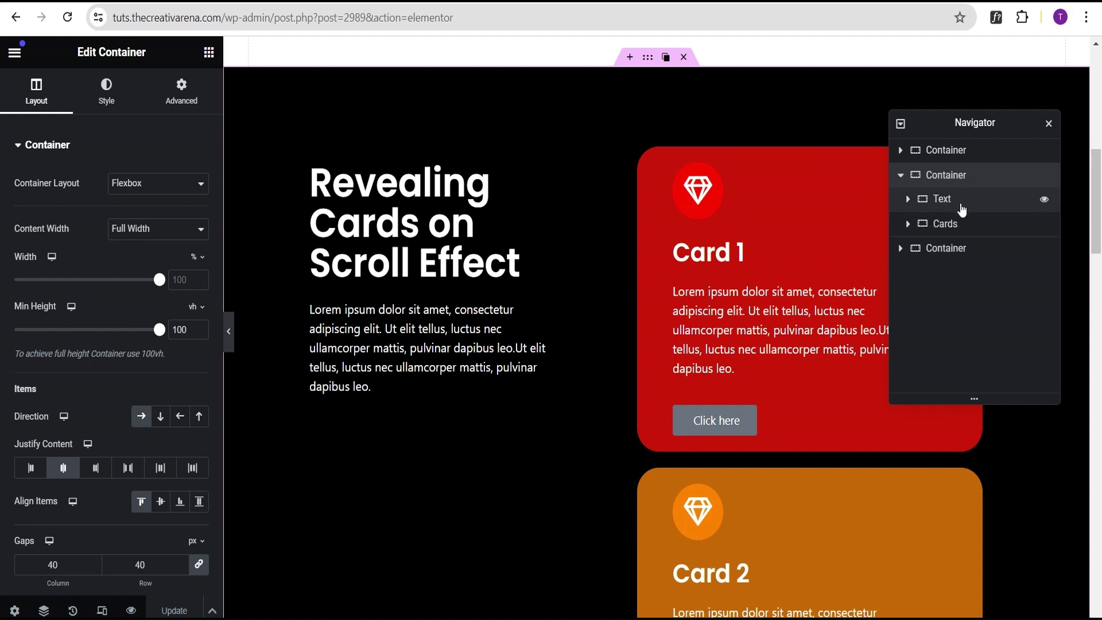
{"action": "left_click", "coordinate": [962, 207]}
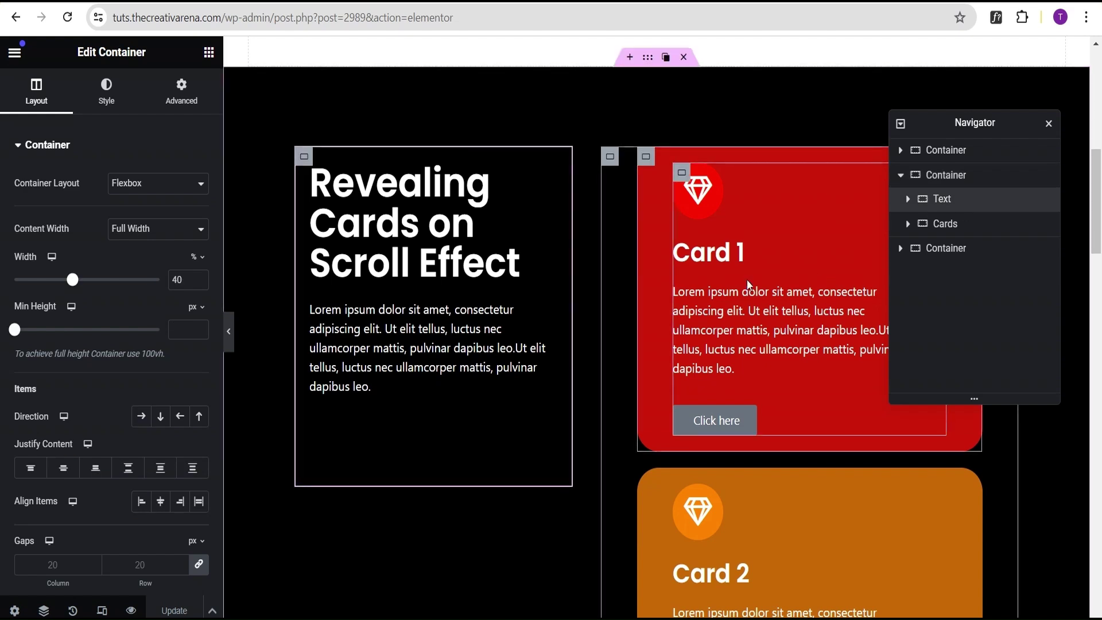
{"action": "left_click", "coordinate": [913, 226]}
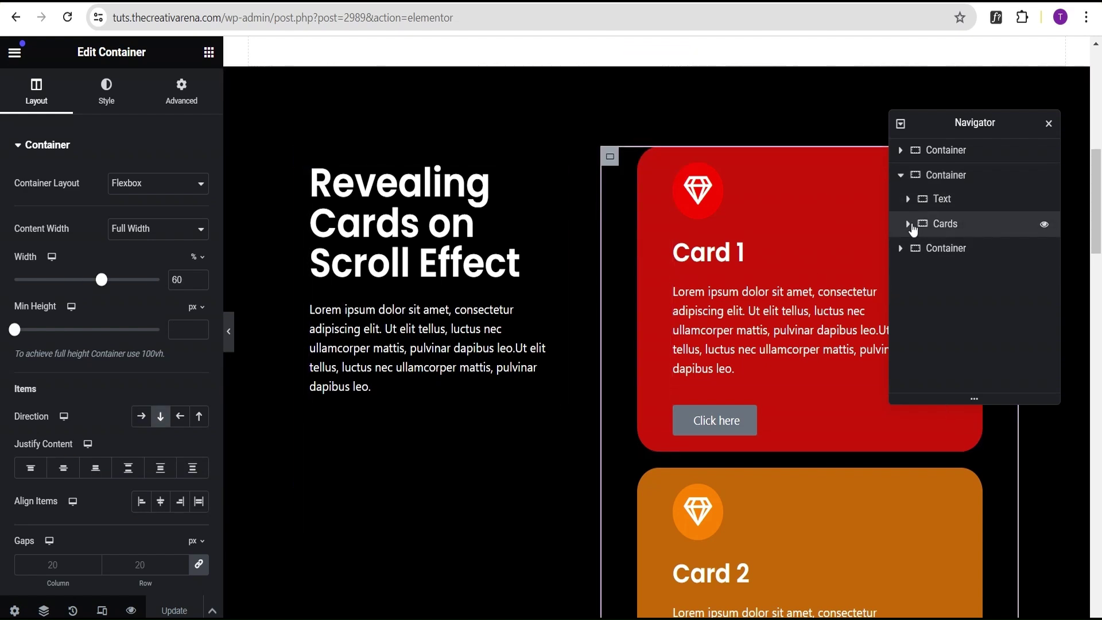
{"action": "left_click", "coordinate": [908, 224]}
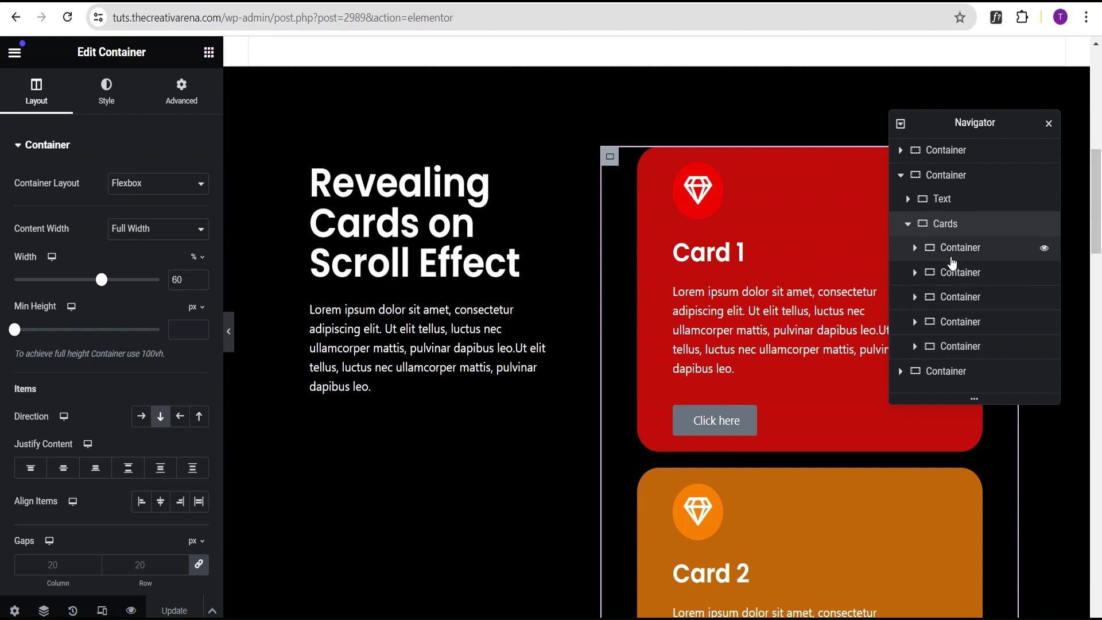
- Check the top and lower containers, then start renaming the section holding the heading and cards
{"action": "left_click", "coordinate": [941, 154]}
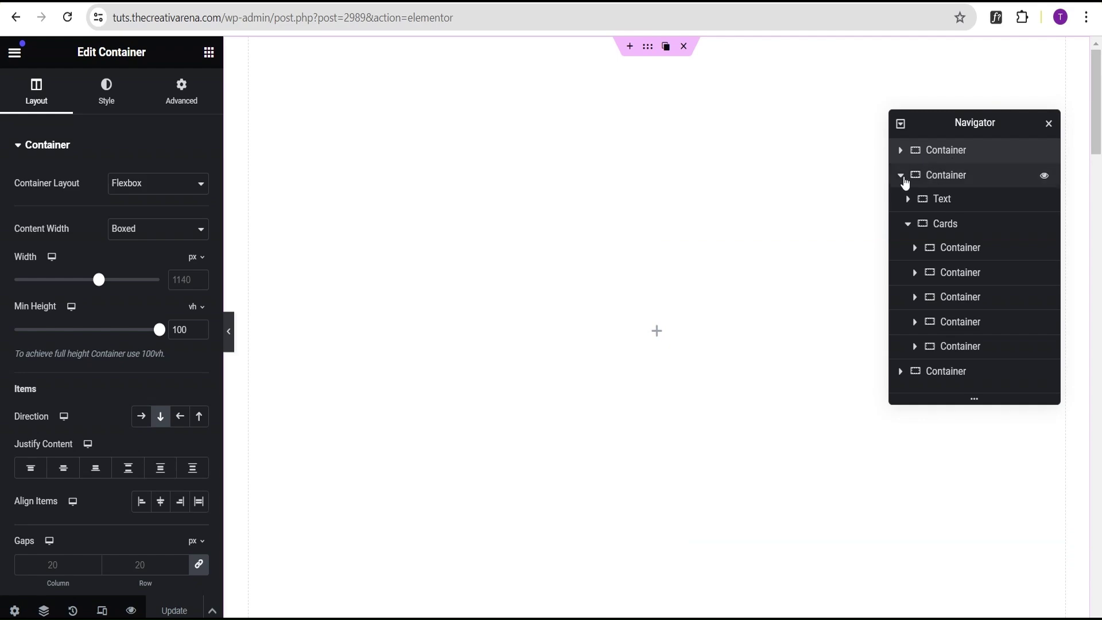
{"action": "left_click", "coordinate": [936, 376]}
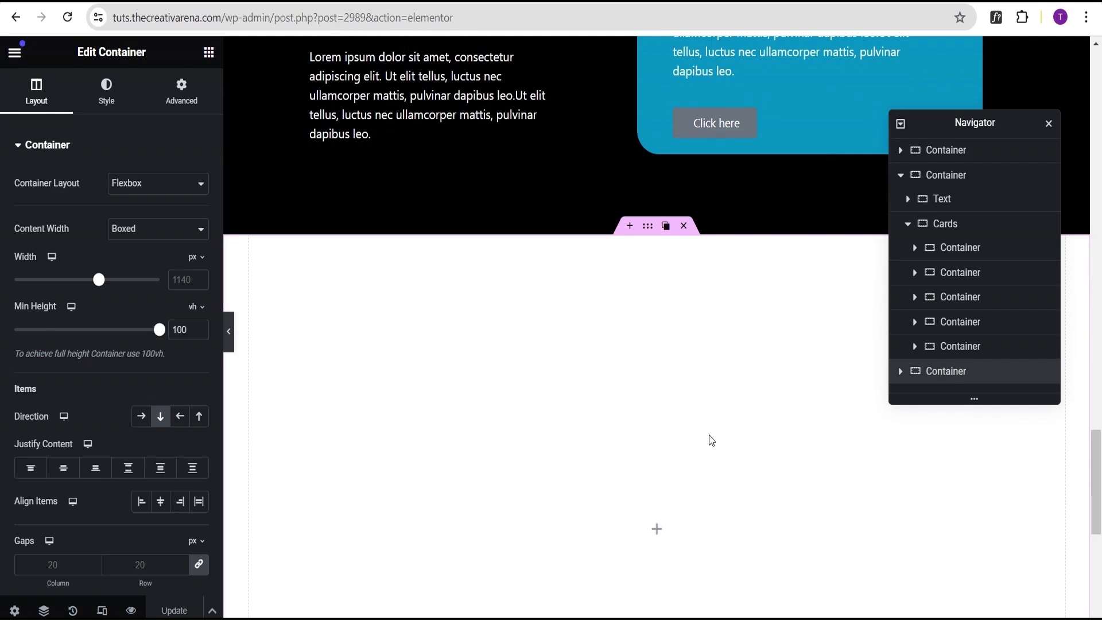
{"action": "scroll", "coordinate": [718, 425], "scroll_direction": "up", "scroll_amount": 5}
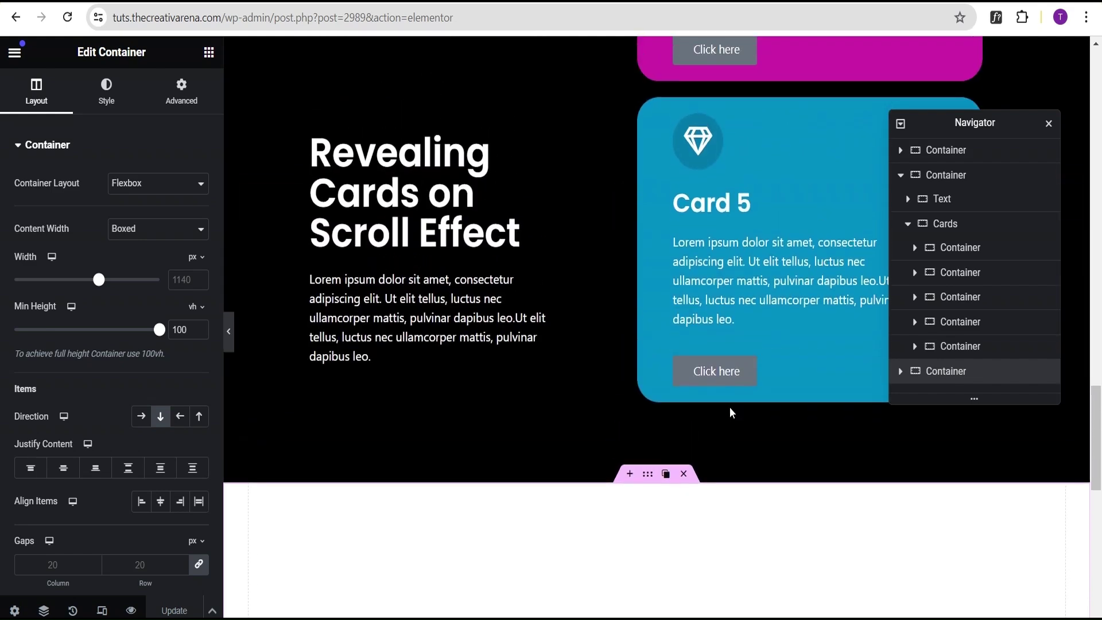
{"action": "left_click", "coordinate": [946, 177]}
{"action": "double_click", "coordinate": [946, 177]}
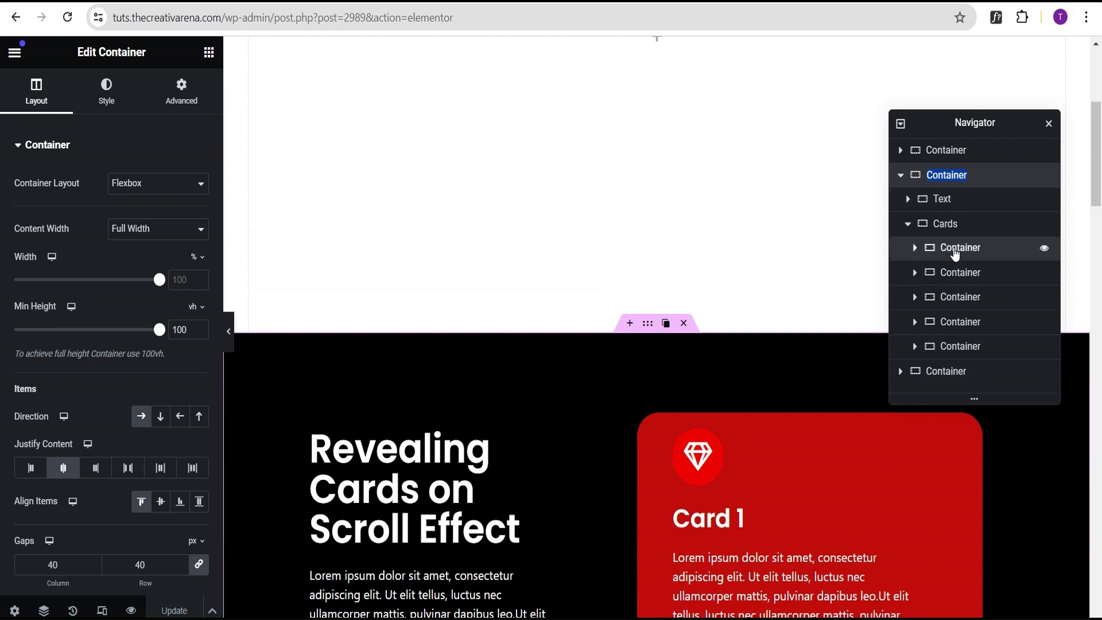
- Select Card 1's container and set its Z-Index to 10
{"action": "left_click", "coordinate": [958, 252]}
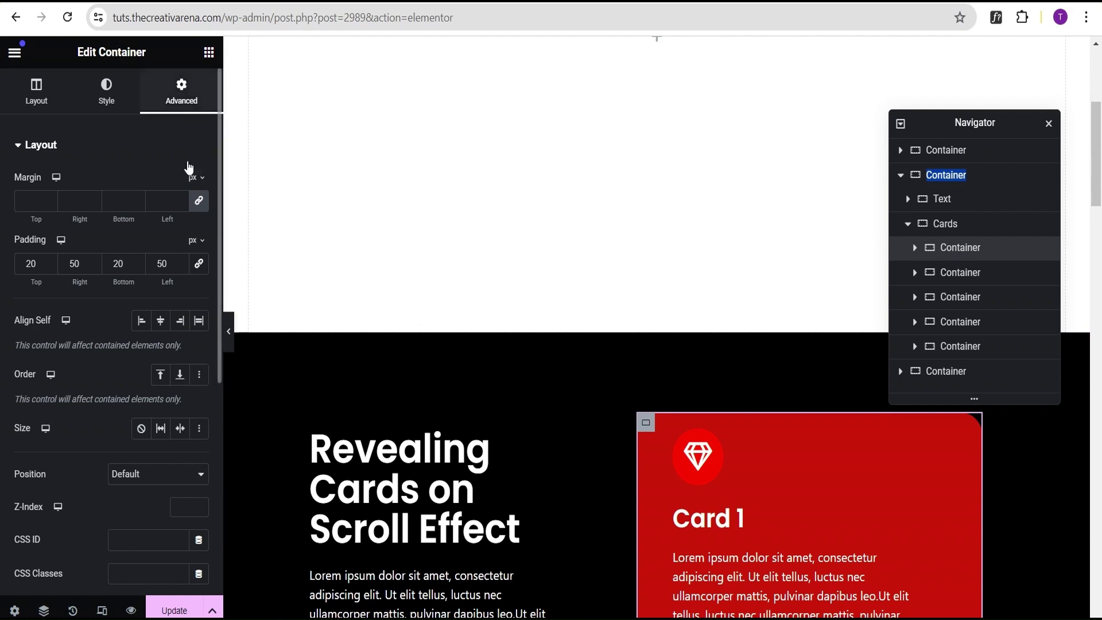
{"action": "scroll", "coordinate": [166, 241], "scroll_direction": "down", "scroll_amount": 3}
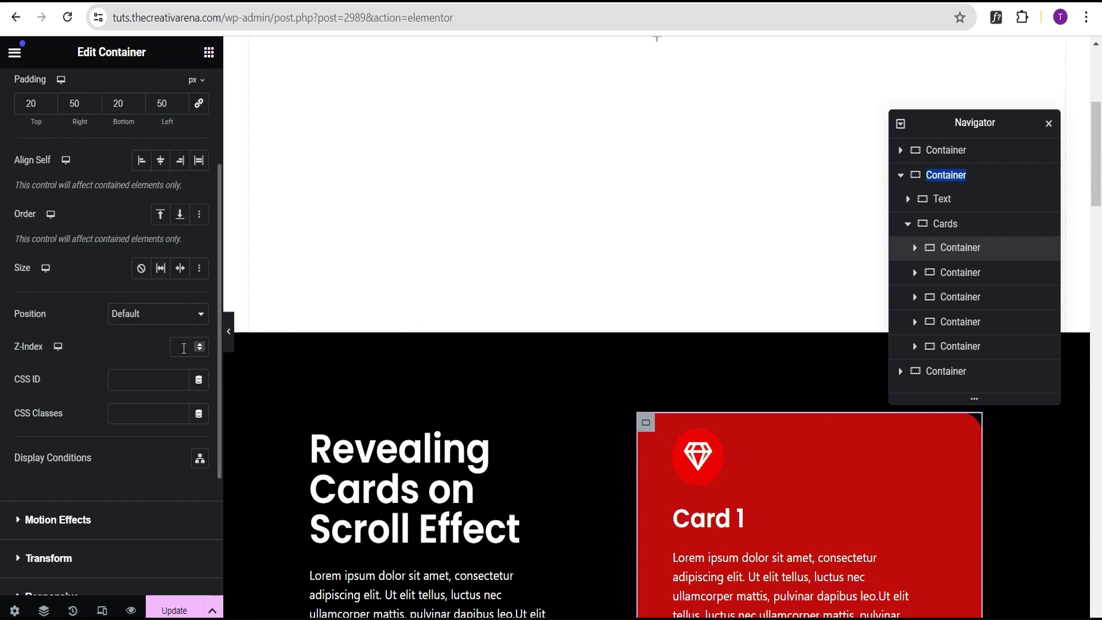
{"action": "left_click", "coordinate": [181, 347]}
{"action": "scroll", "coordinate": [86, 381], "scroll_direction": "down", "scroll_amount": 2}
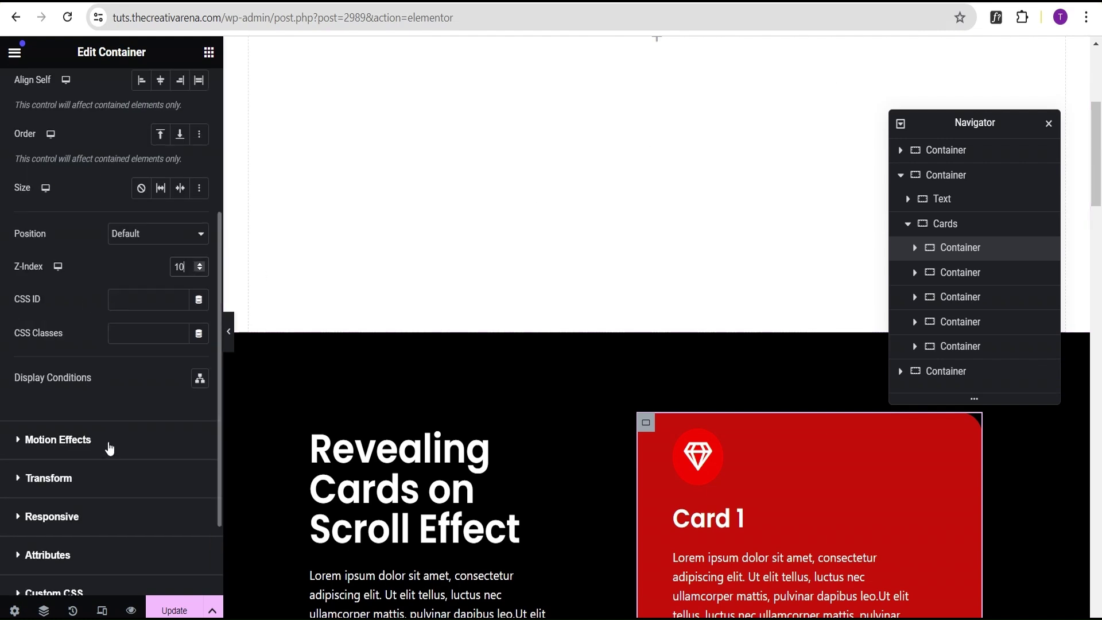
- Enable Card 1's scrolling effects and make it sticky to Bottom with offset 100
{"action": "left_click", "coordinate": [112, 446]}
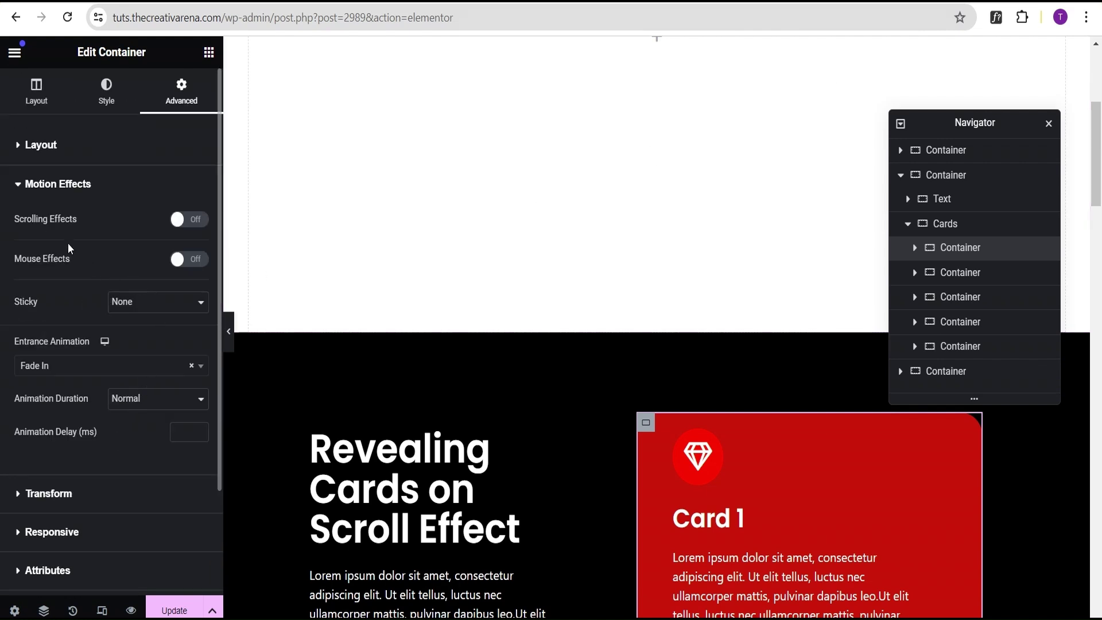
{"action": "left_click", "coordinate": [187, 225]}
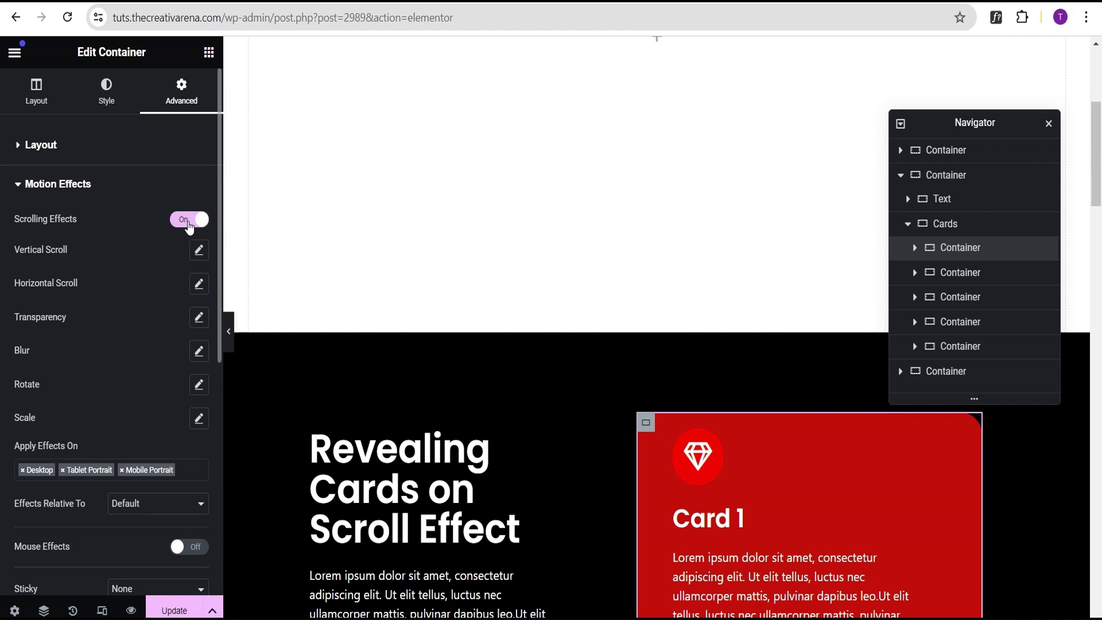
{"action": "scroll", "coordinate": [117, 310], "scroll_direction": "down", "scroll_amount": 3}
{"action": "scroll", "coordinate": [117, 334], "scroll_direction": "down", "scroll_amount": 2}
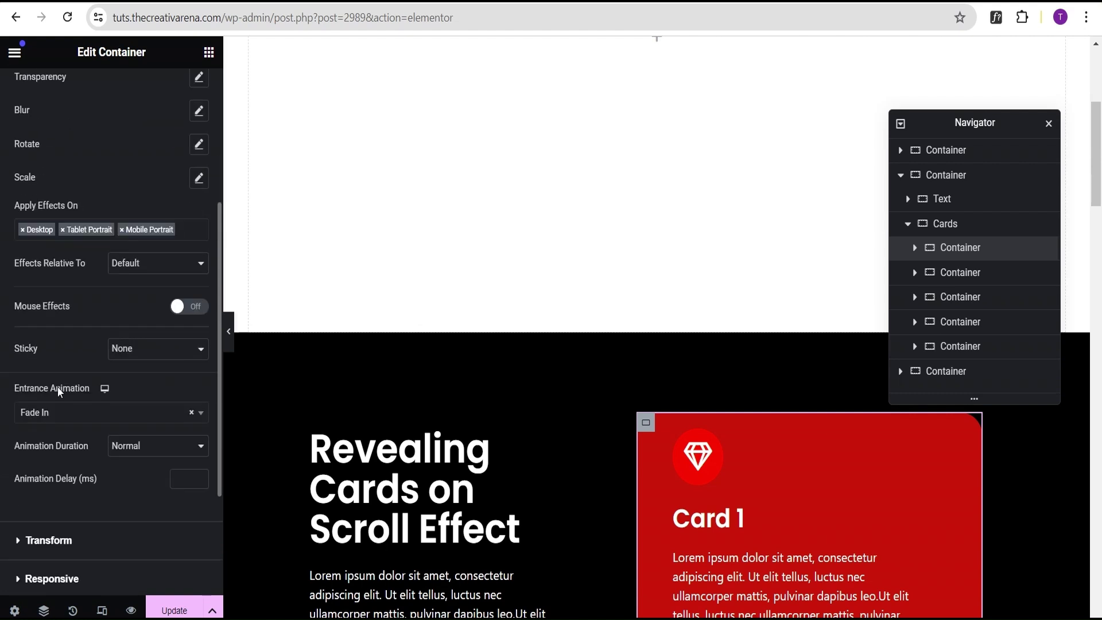
{"action": "left_click", "coordinate": [143, 354]}
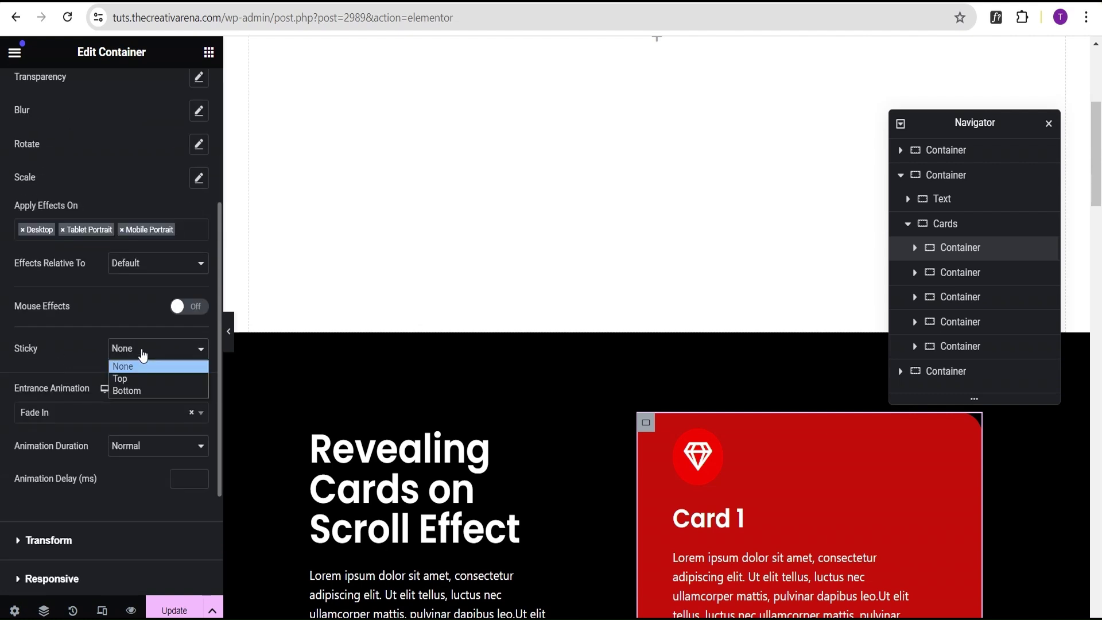
{"action": "left_click", "coordinate": [138, 392]}
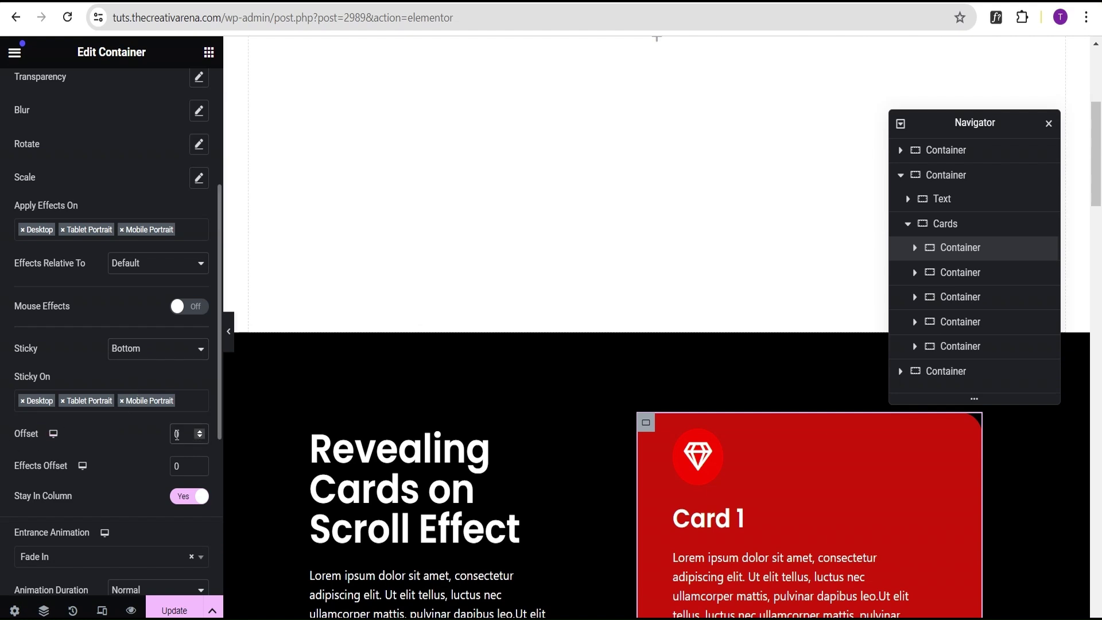
{"action": "left_click", "coordinate": [177, 434]}
{"action": "type", "text": "100"}
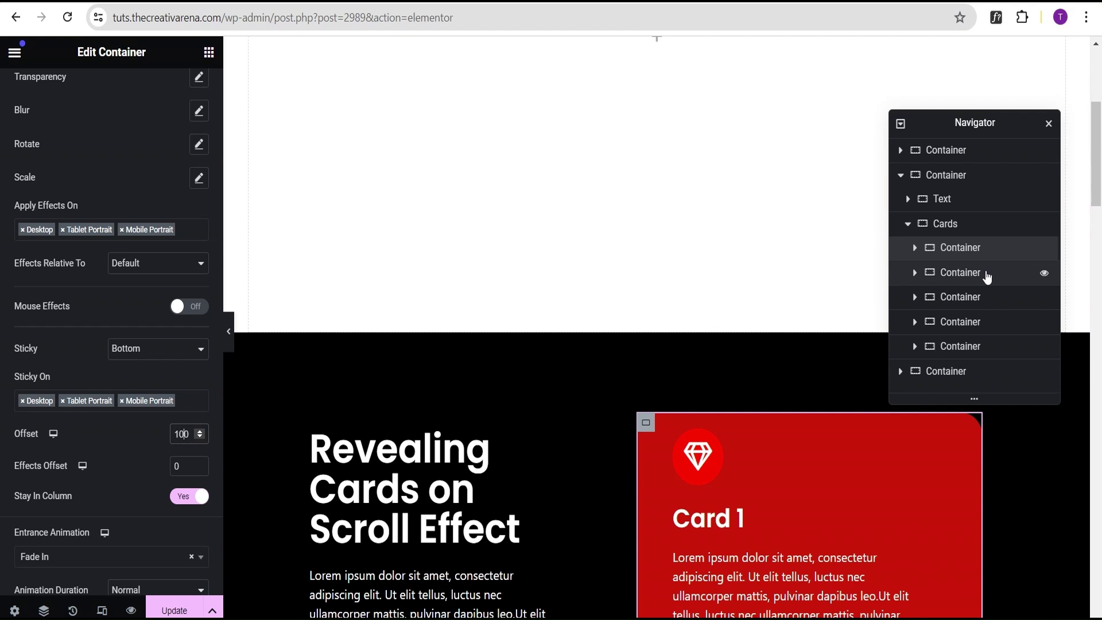
{"action": "left_click", "coordinate": [959, 274]}
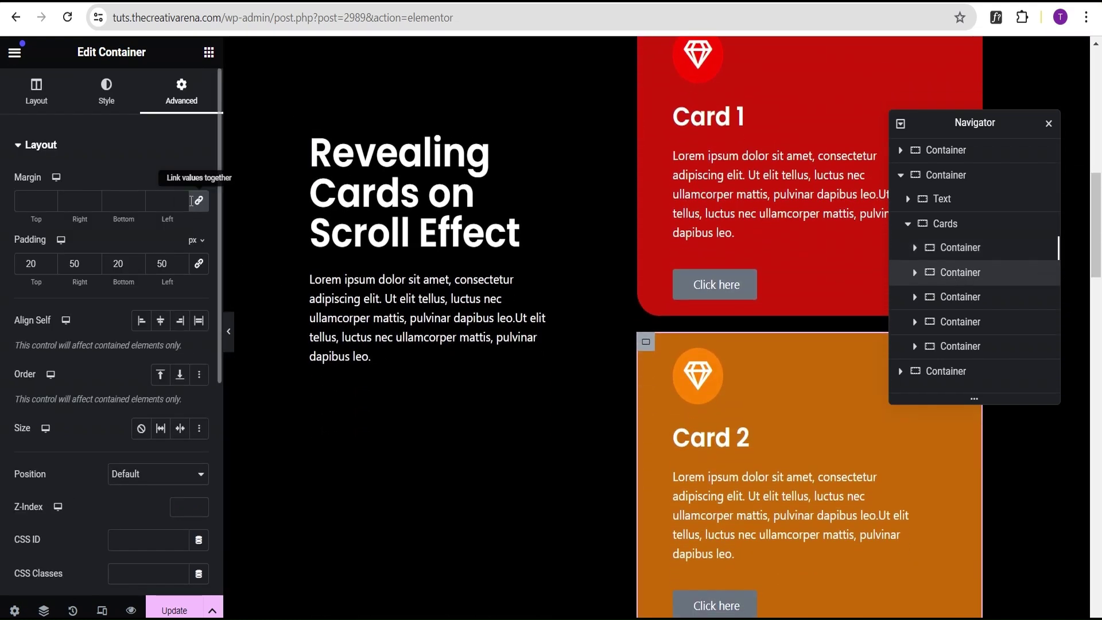
- Enable Card 2's scrolling effects and set Sticky to Bottom with a 100 offset
{"action": "scroll", "coordinate": [158, 287], "scroll_direction": "down", "scroll_amount": 5}
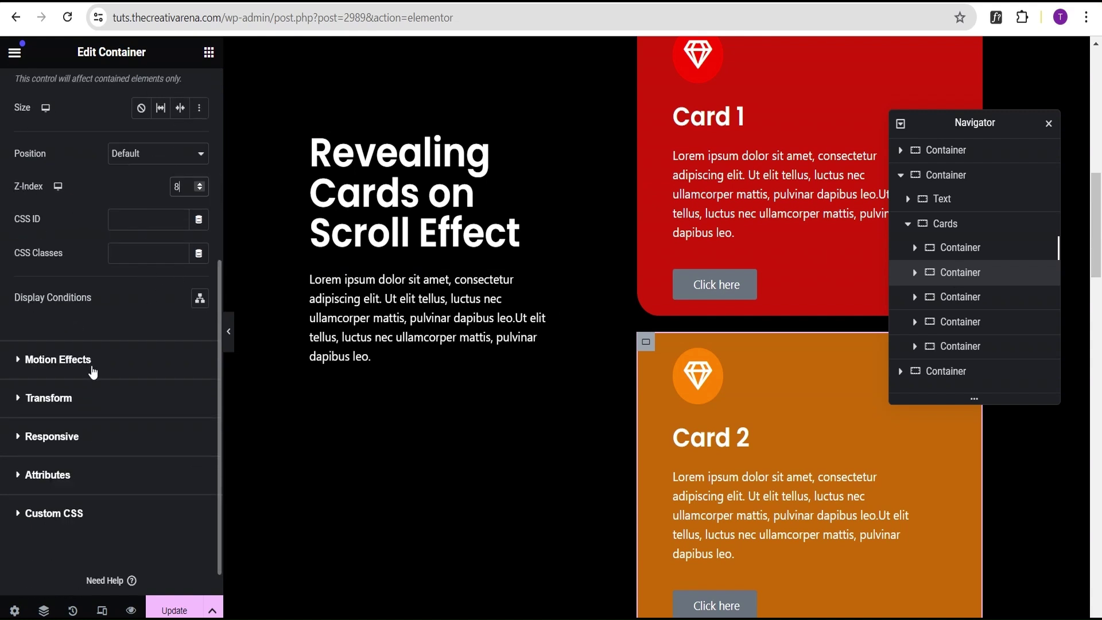
{"action": "left_click", "coordinate": [92, 362]}
{"action": "left_click", "coordinate": [190, 220]}
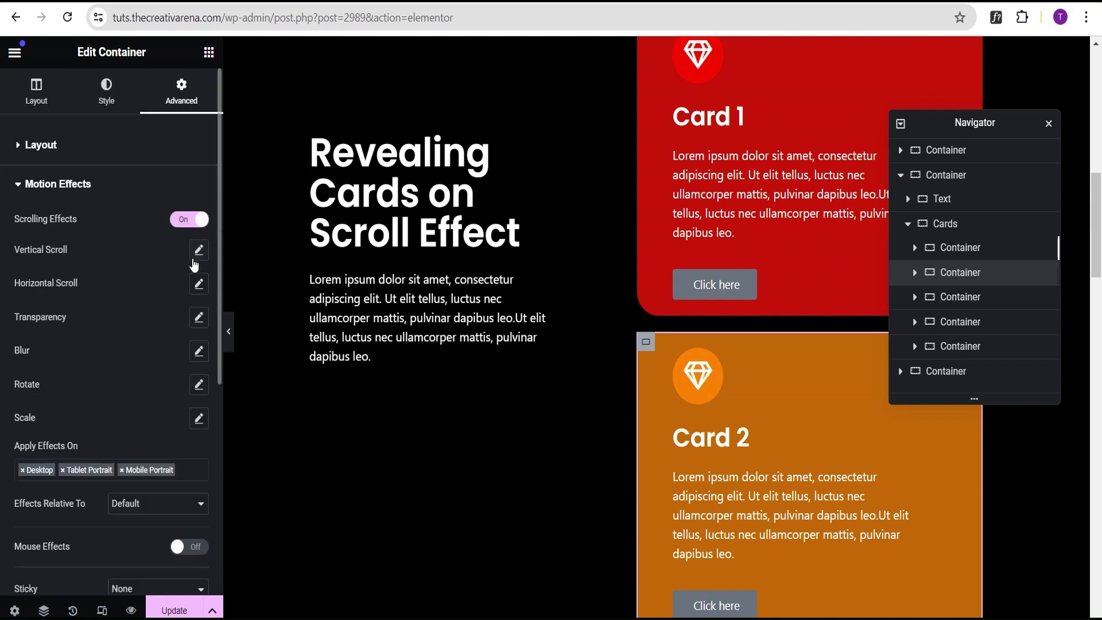
{"action": "scroll", "coordinate": [133, 506], "scroll_direction": "down", "scroll_amount": 1}
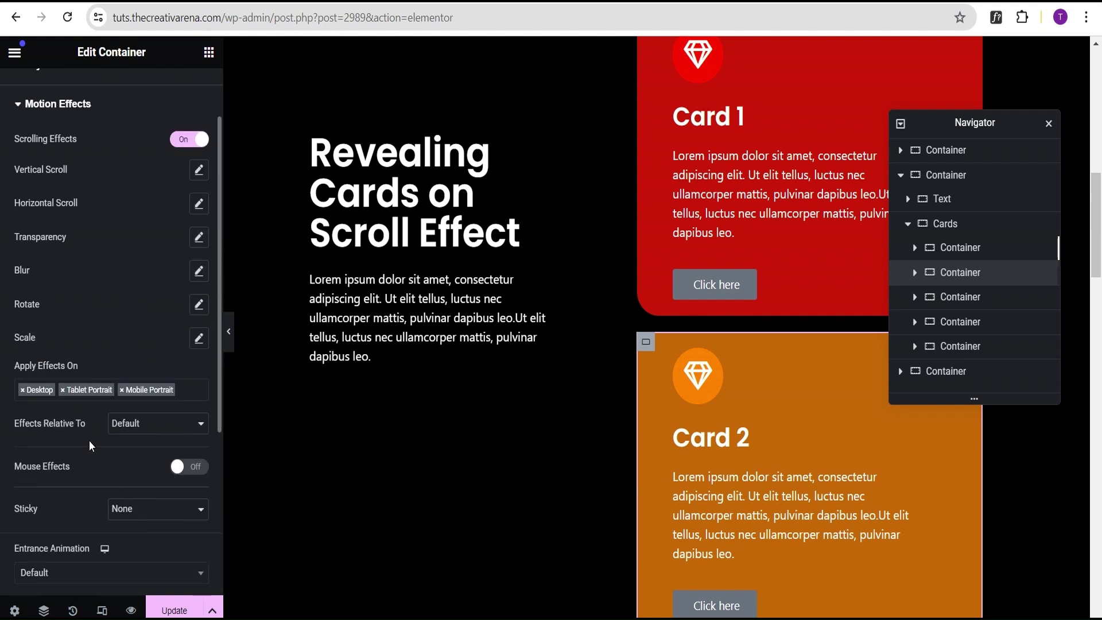
{"action": "scroll", "coordinate": [63, 451], "scroll_direction": "down", "scroll_amount": 1}
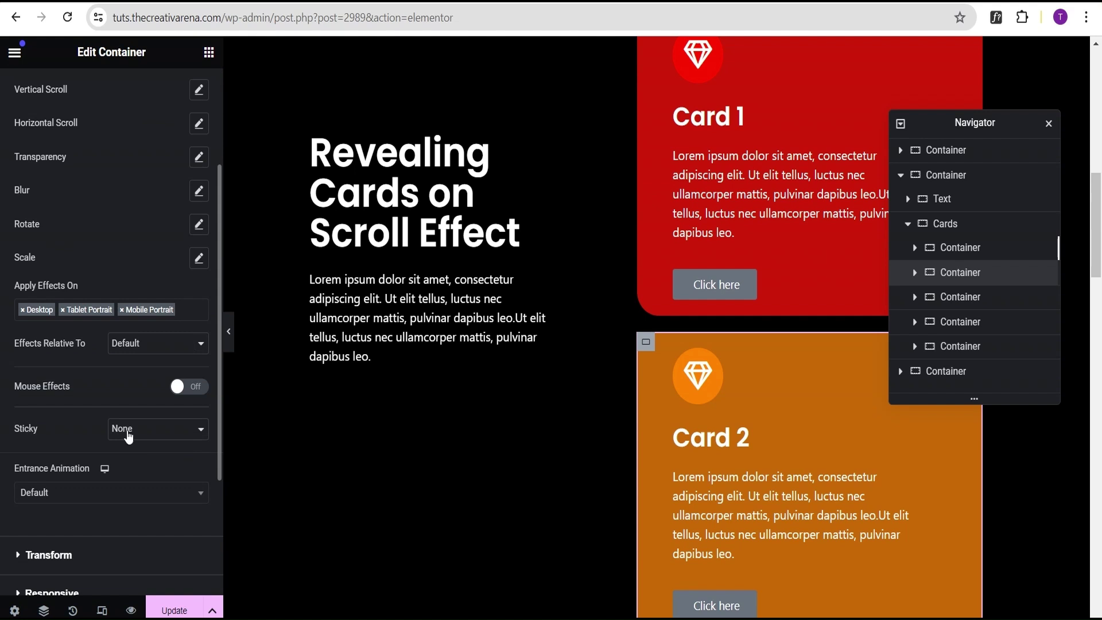
{"action": "left_click", "coordinate": [127, 434]}
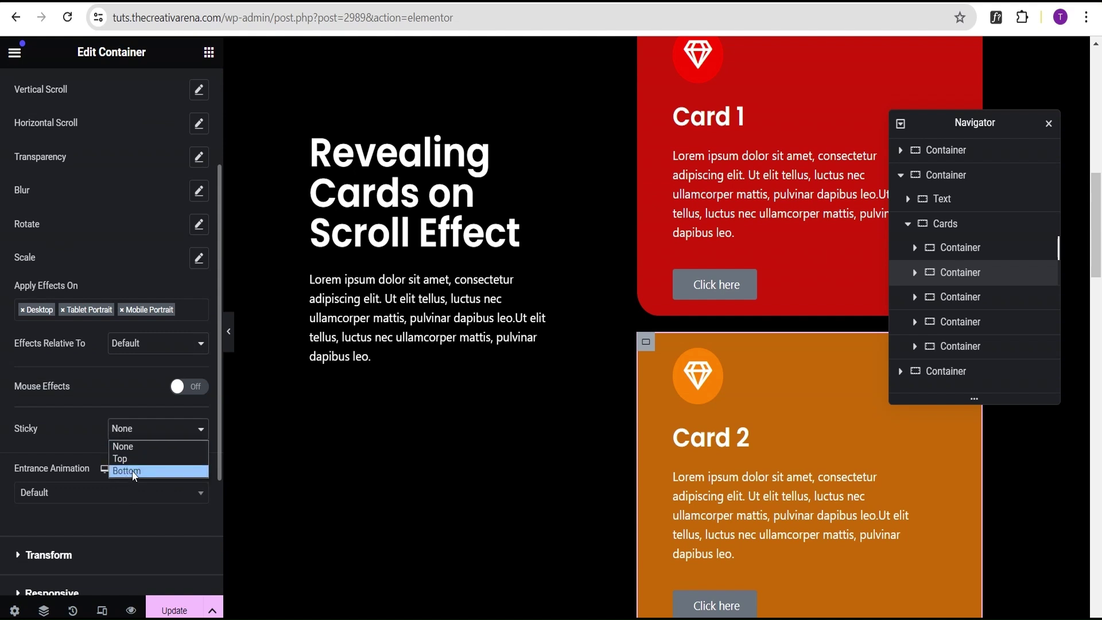
{"action": "left_click", "coordinate": [133, 472]}
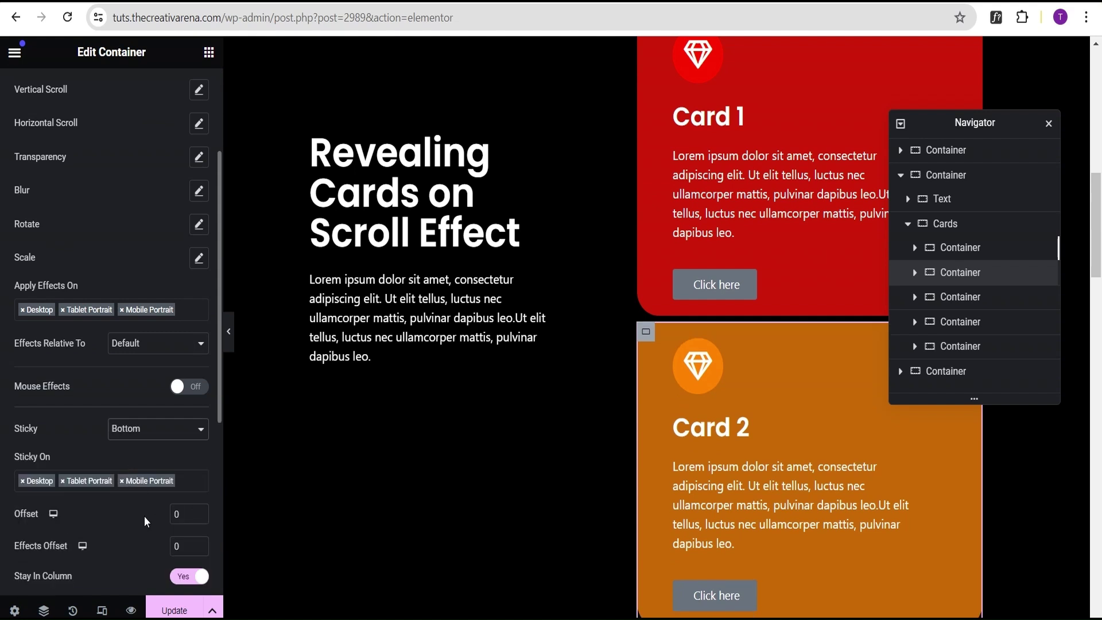
{"action": "left_click", "coordinate": [172, 513]}
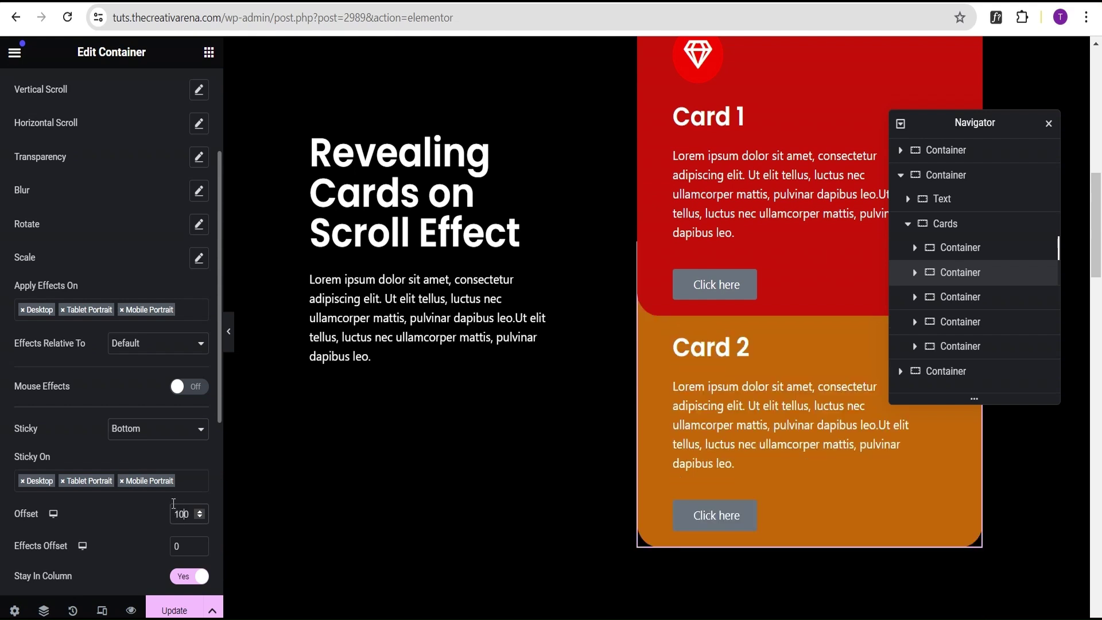
{"action": "type", "text": "10"}
{"action": "scroll", "coordinate": [37, 574], "scroll_direction": "down", "scroll_amount": 2}
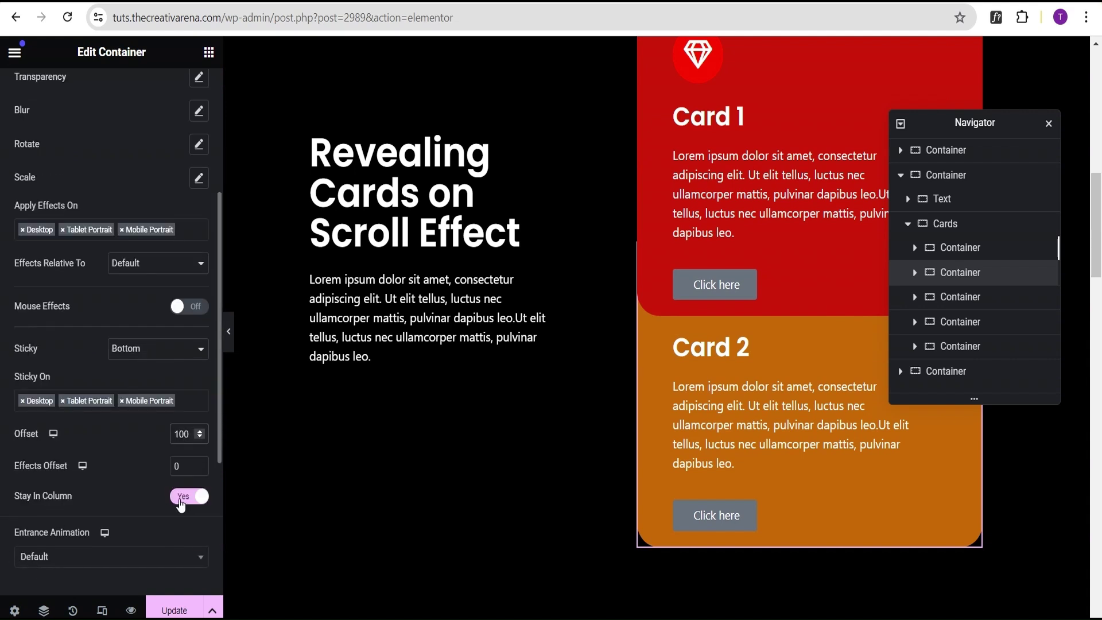
- Select Card 3's container and set its Z-Index to 6
{"action": "left_click", "coordinate": [961, 306]}
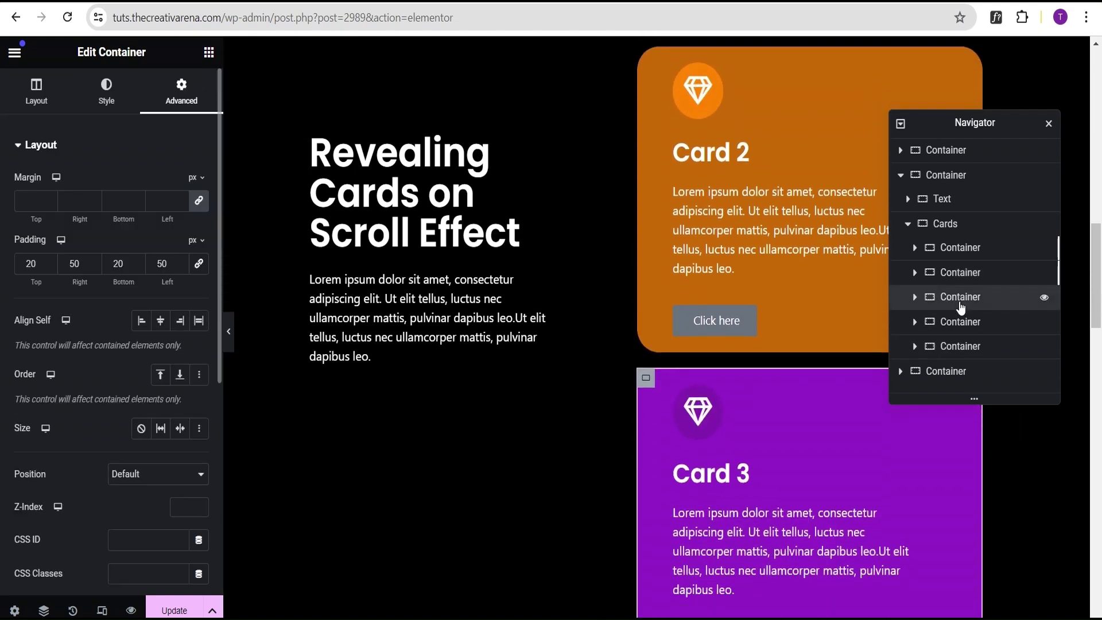
{"action": "scroll", "coordinate": [150, 378], "scroll_direction": "down", "scroll_amount": 3}
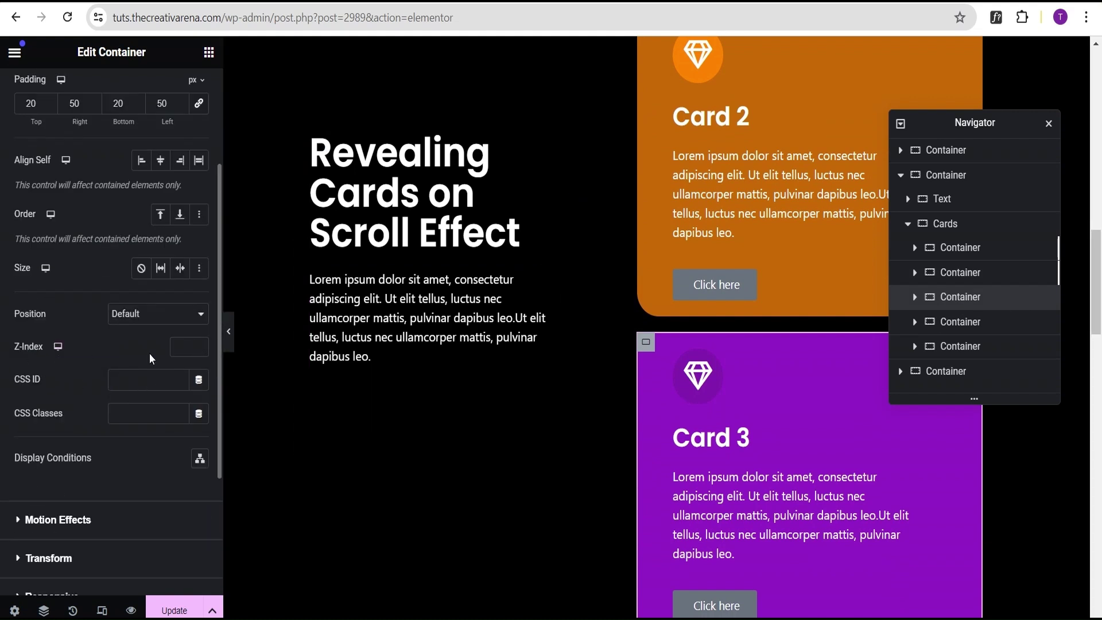
{"action": "left_click", "coordinate": [176, 351]}
{"action": "type", "text": "6"}
{"action": "left_click", "coordinate": [955, 327]}
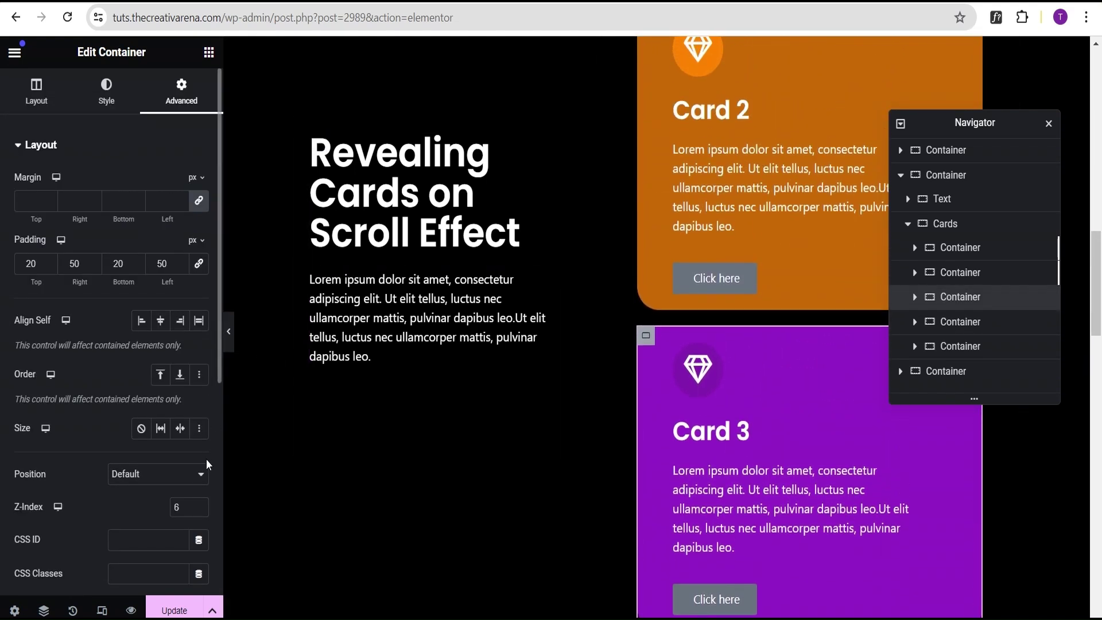
- Enable Card 3's scrolling effects and make it sticky to Bottom with offset 100
{"action": "scroll", "coordinate": [138, 481], "scroll_direction": "down", "scroll_amount": 2}
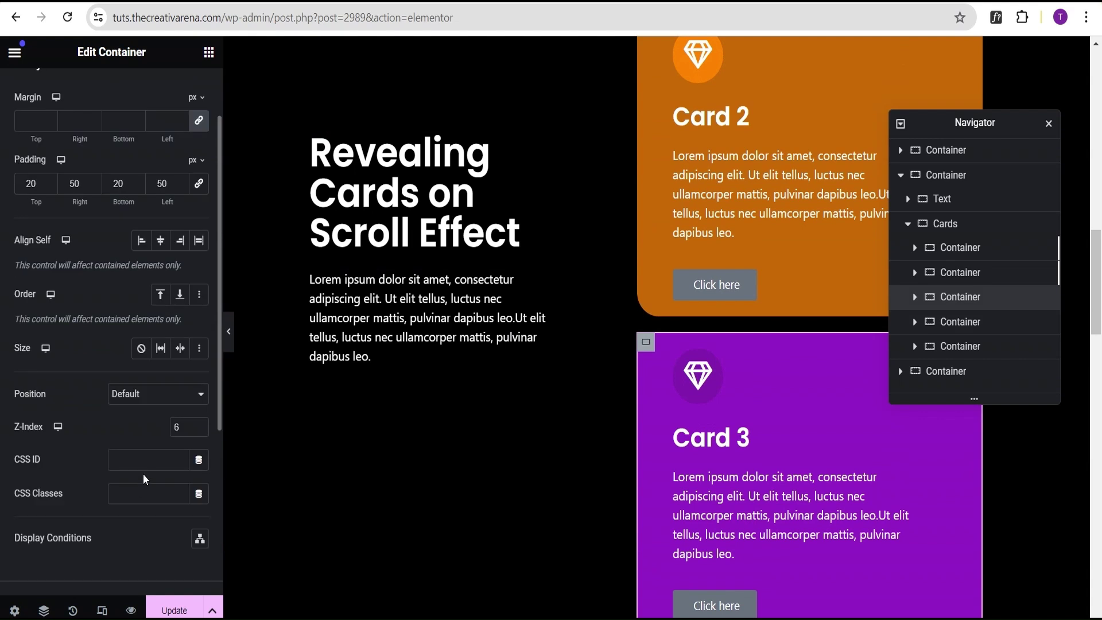
{"action": "scroll", "coordinate": [151, 433], "scroll_direction": "down", "scroll_amount": 2}
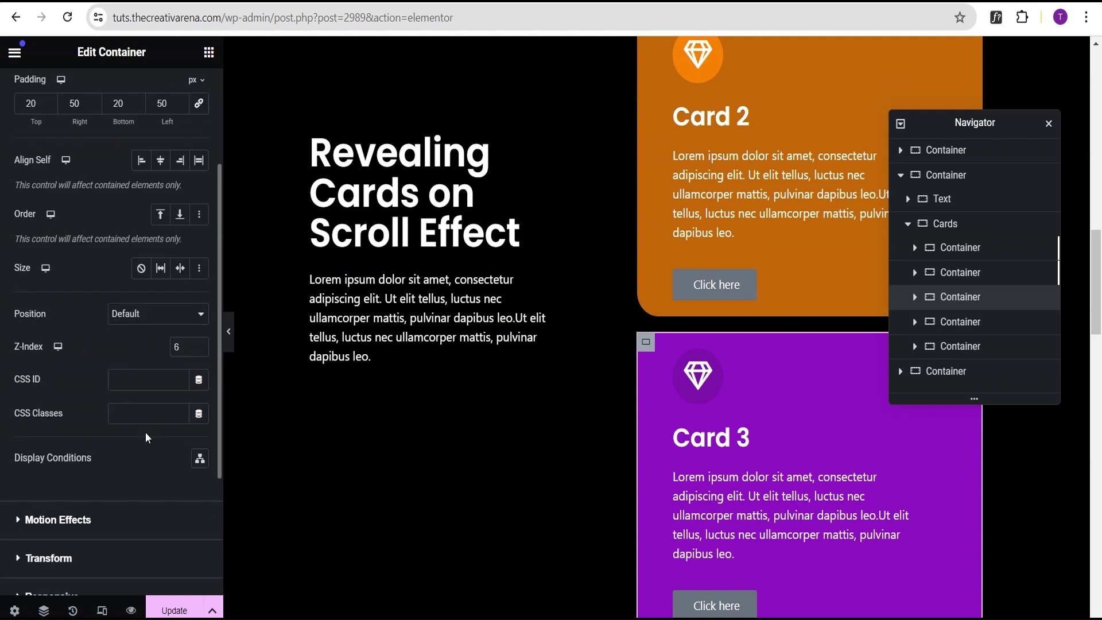
{"action": "scroll", "coordinate": [154, 394], "scroll_direction": "down", "scroll_amount": 3}
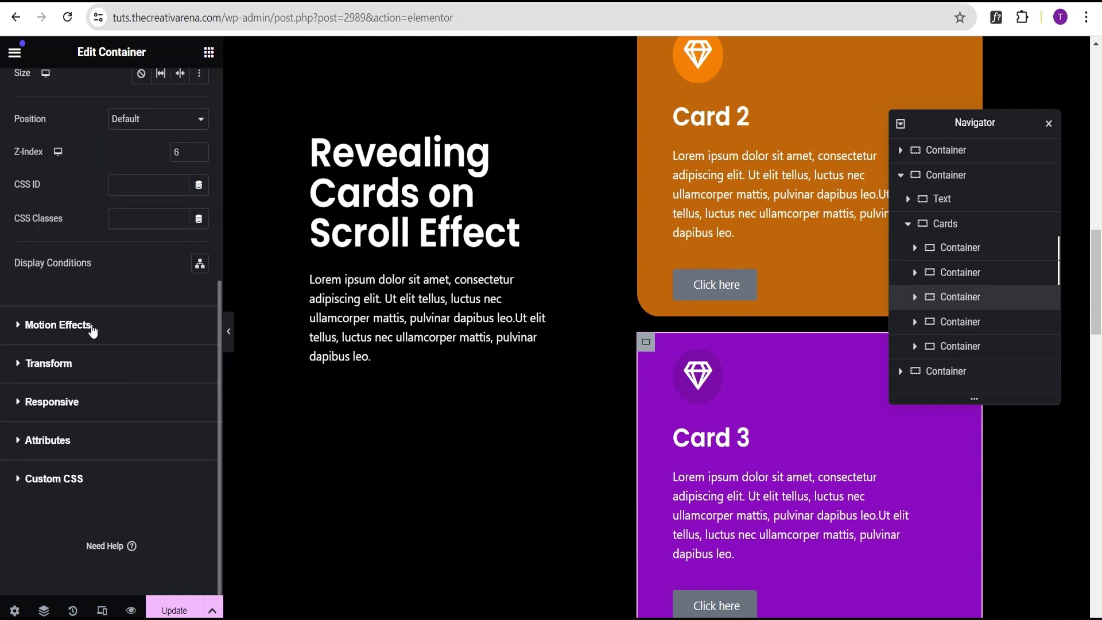
{"action": "left_click", "coordinate": [95, 327]}
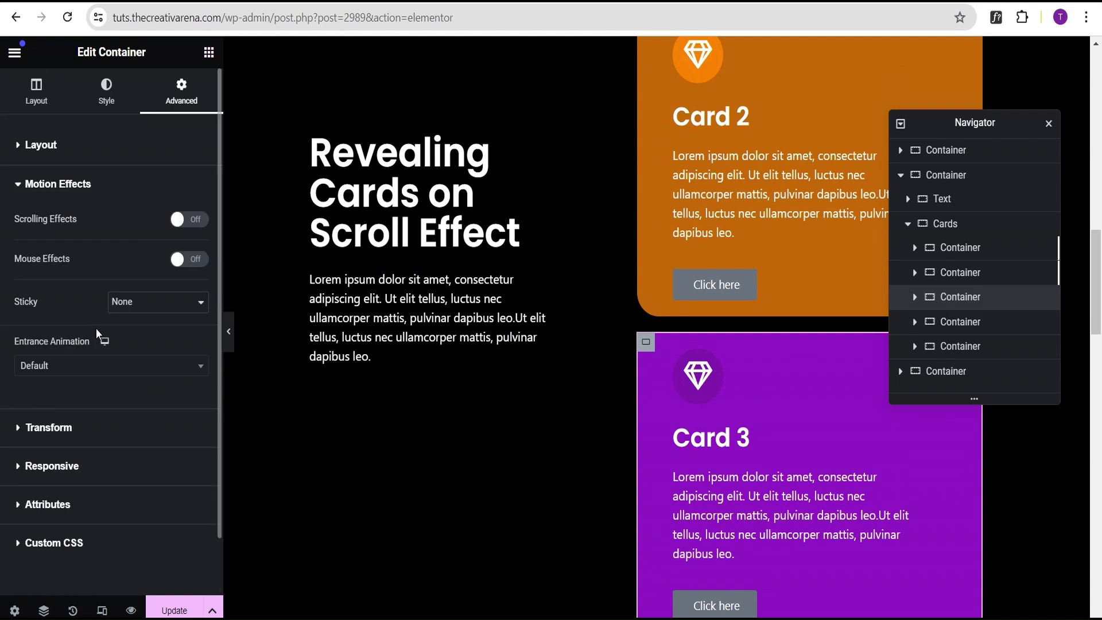
{"action": "left_click", "coordinate": [196, 221]}
{"action": "scroll", "coordinate": [120, 358], "scroll_direction": "down", "scroll_amount": 3}
{"action": "scroll", "coordinate": [115, 358], "scroll_direction": "down", "scroll_amount": 2}
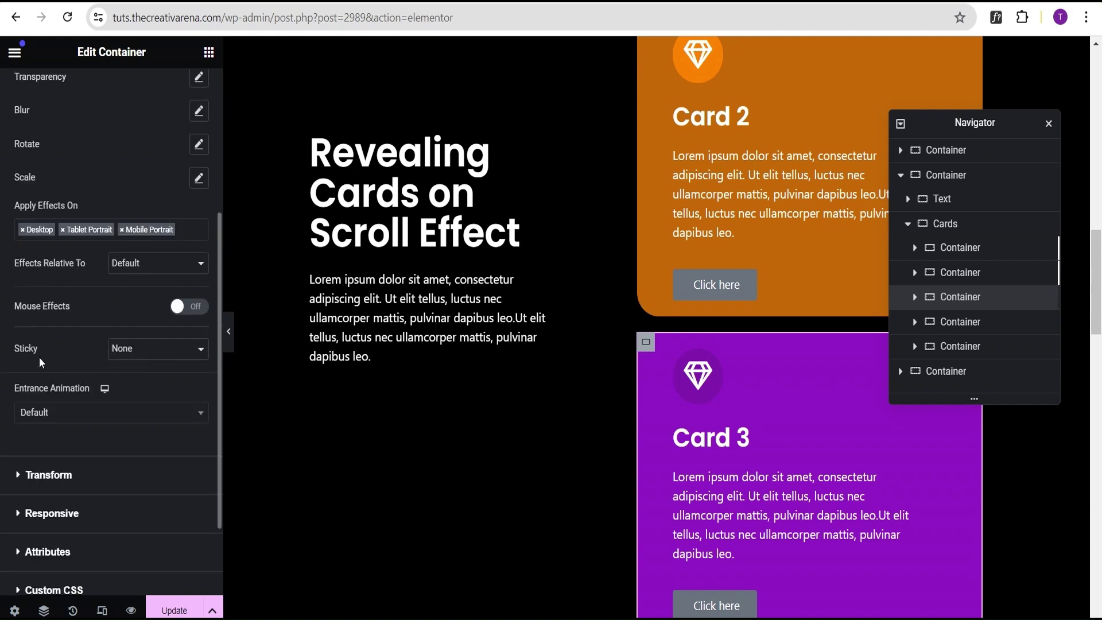
{"action": "left_click", "coordinate": [137, 351]}
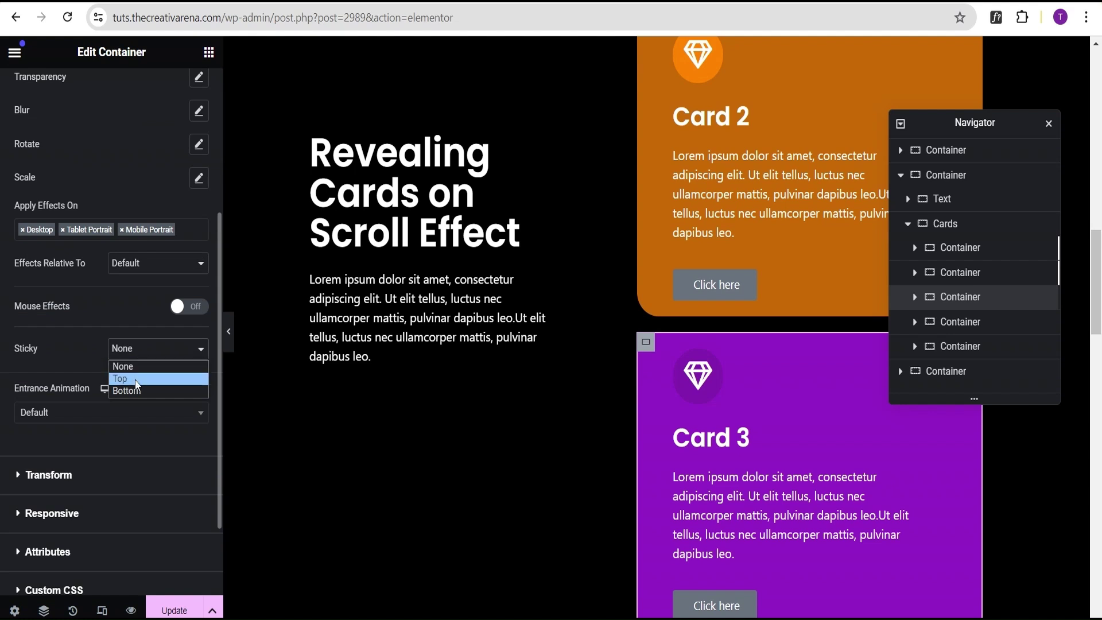
{"action": "left_click", "coordinate": [136, 394]}
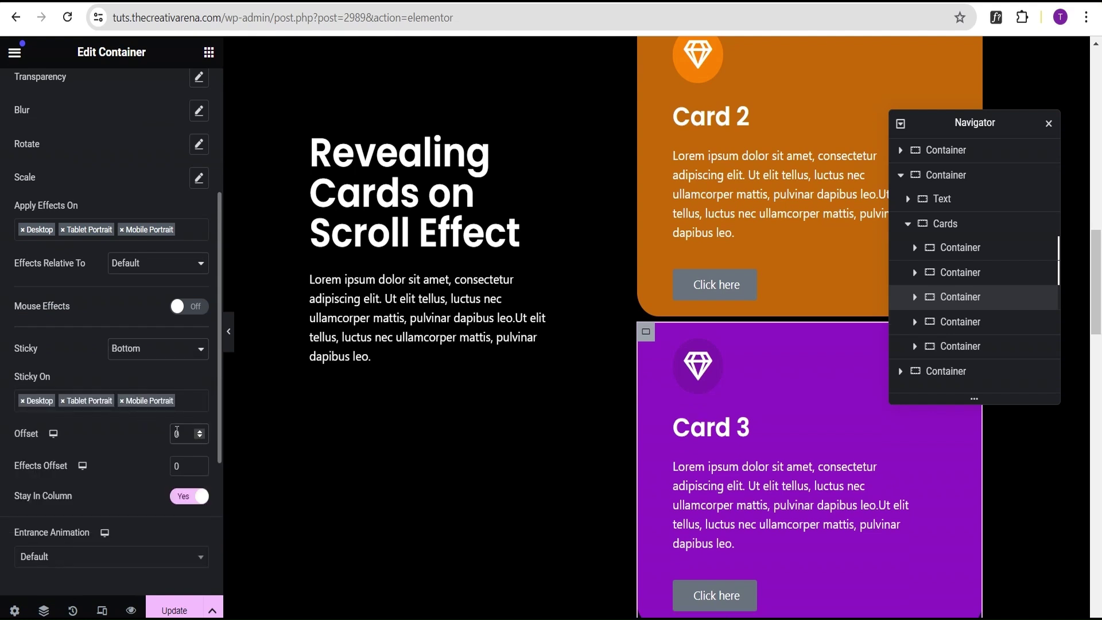
{"action": "double_click", "coordinate": [177, 433]}
{"action": "type", "text": "100"}
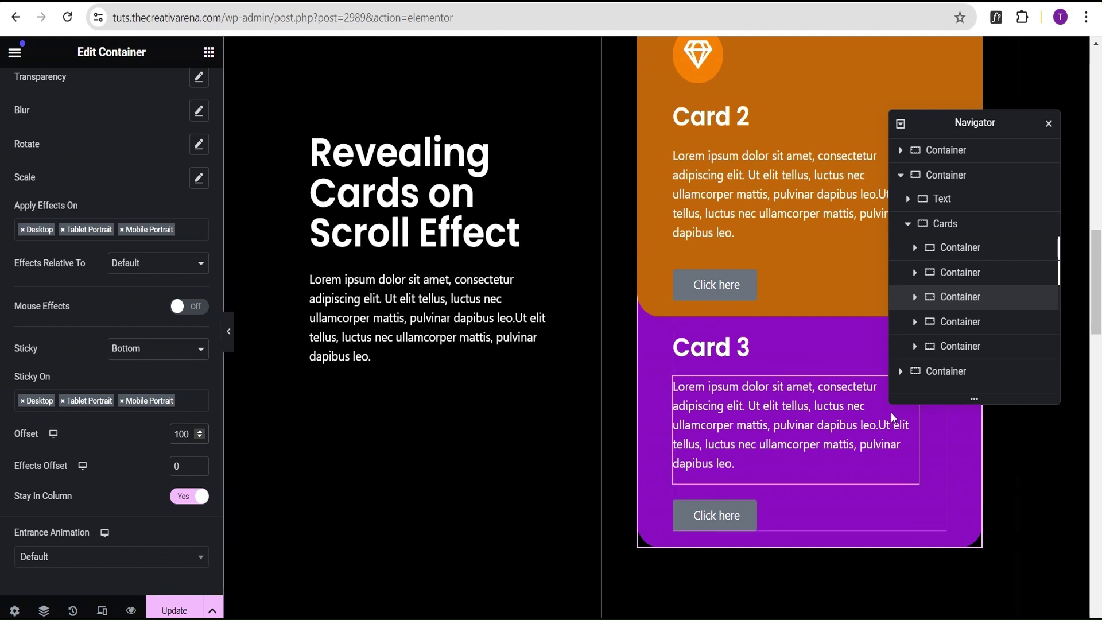
{"action": "left_click", "coordinate": [961, 323]}
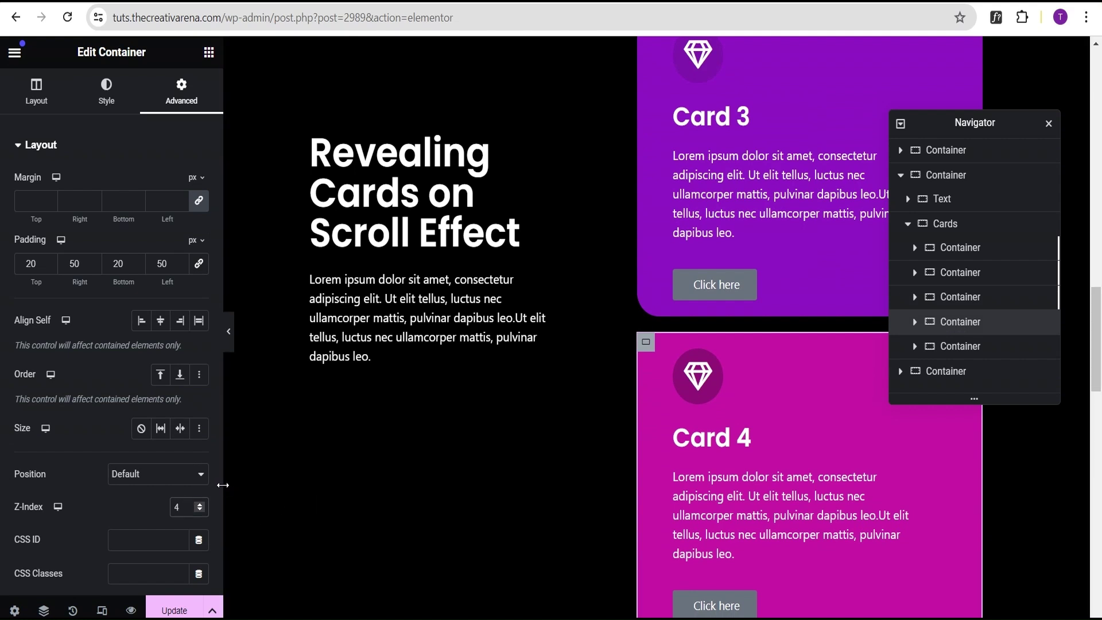
- Enable Card 4's scrolling effects and set Sticky to Bottom with a 100 offset
{"action": "scroll", "coordinate": [112, 511], "scroll_direction": "down", "scroll_amount": 4}
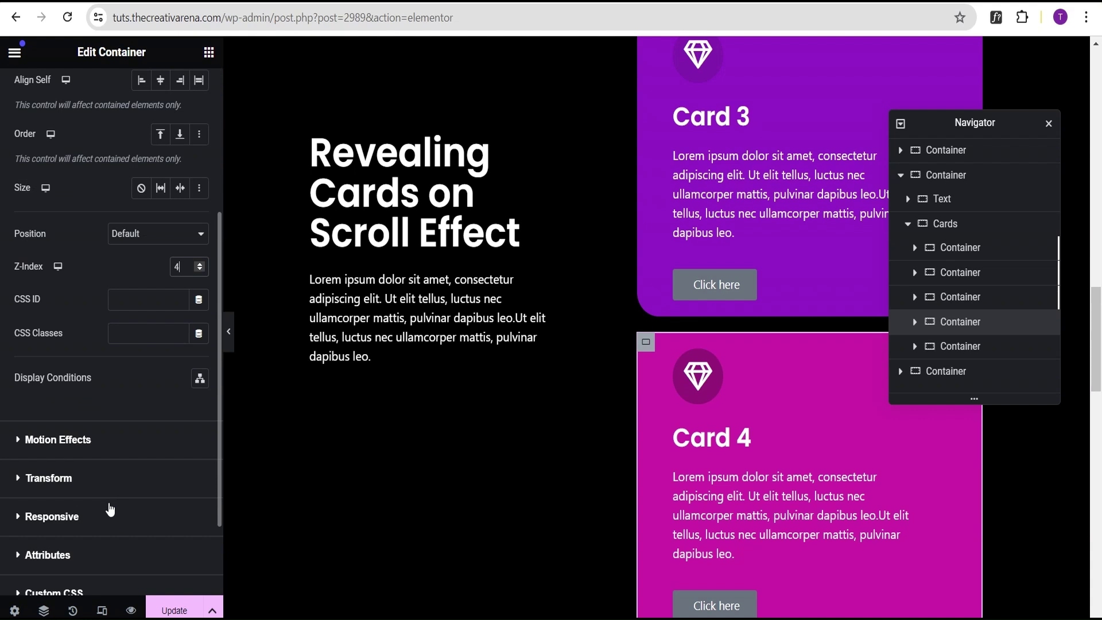
{"action": "left_click", "coordinate": [72, 439]}
{"action": "left_click", "coordinate": [187, 221]}
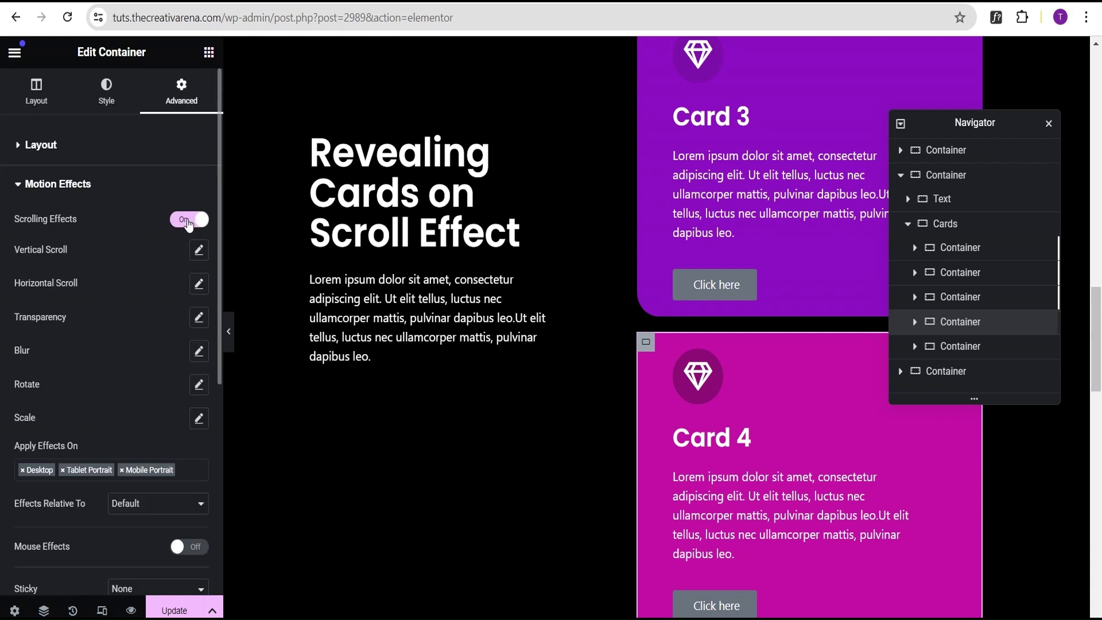
{"action": "scroll", "coordinate": [137, 364], "scroll_direction": "down", "scroll_amount": 4}
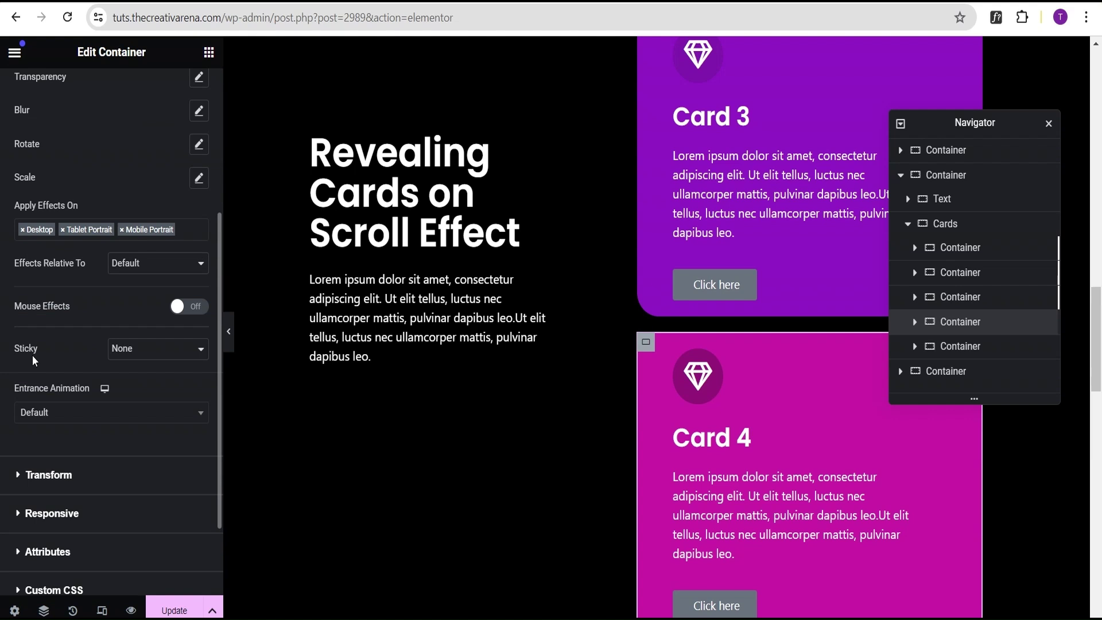
{"action": "left_click", "coordinate": [136, 350]}
{"action": "left_click", "coordinate": [136, 394]}
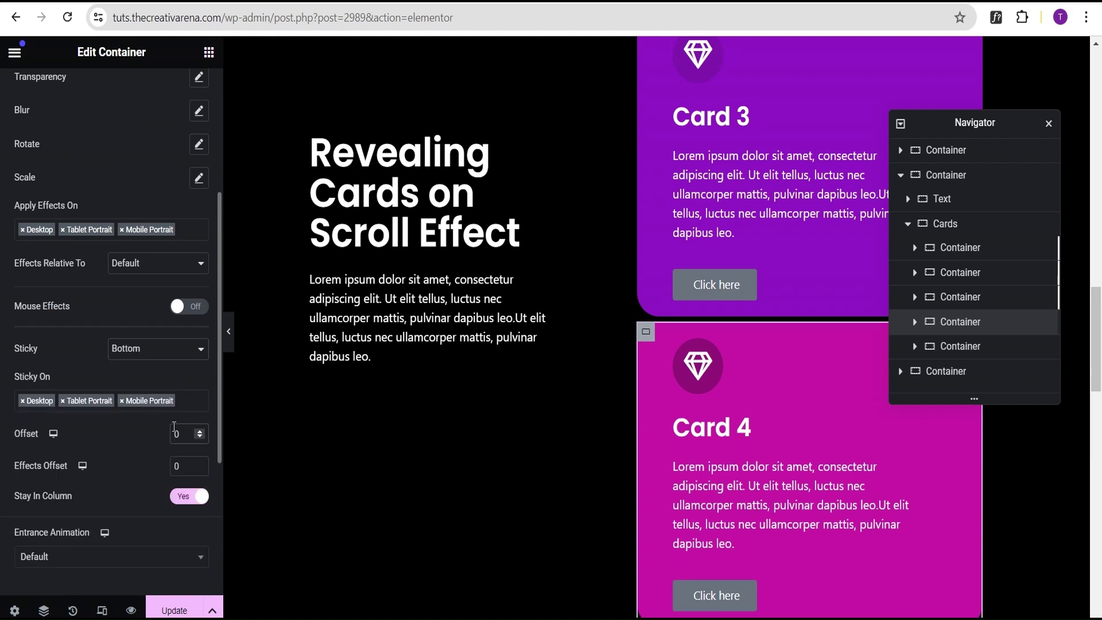
{"action": "left_click", "coordinate": [174, 430]}
{"action": "type", "text": "100"}
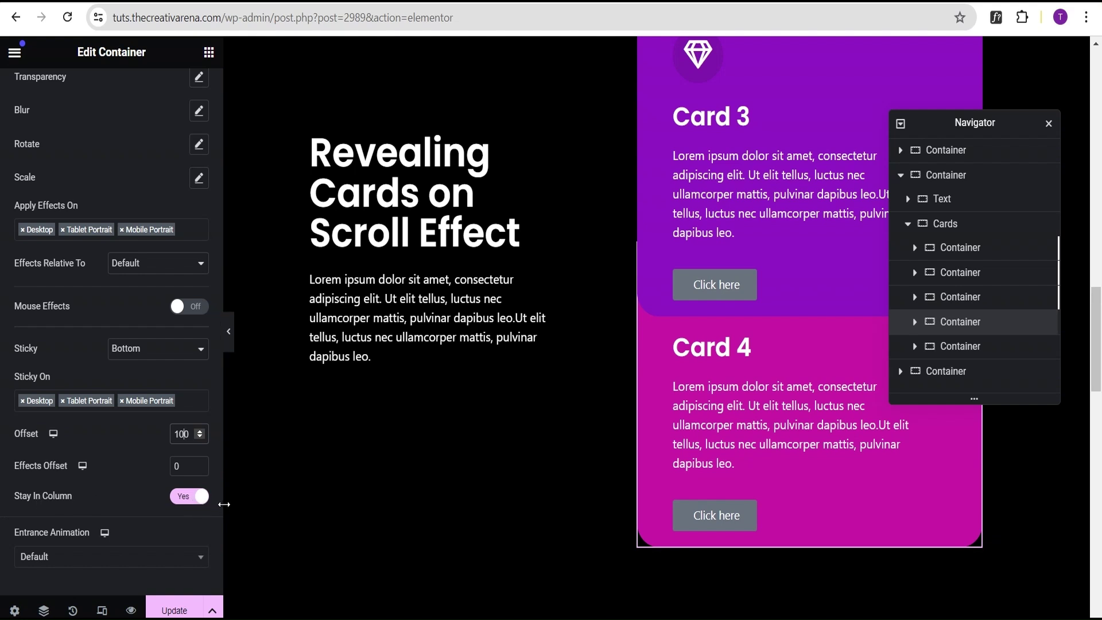
{"action": "left_click", "coordinate": [962, 348]}
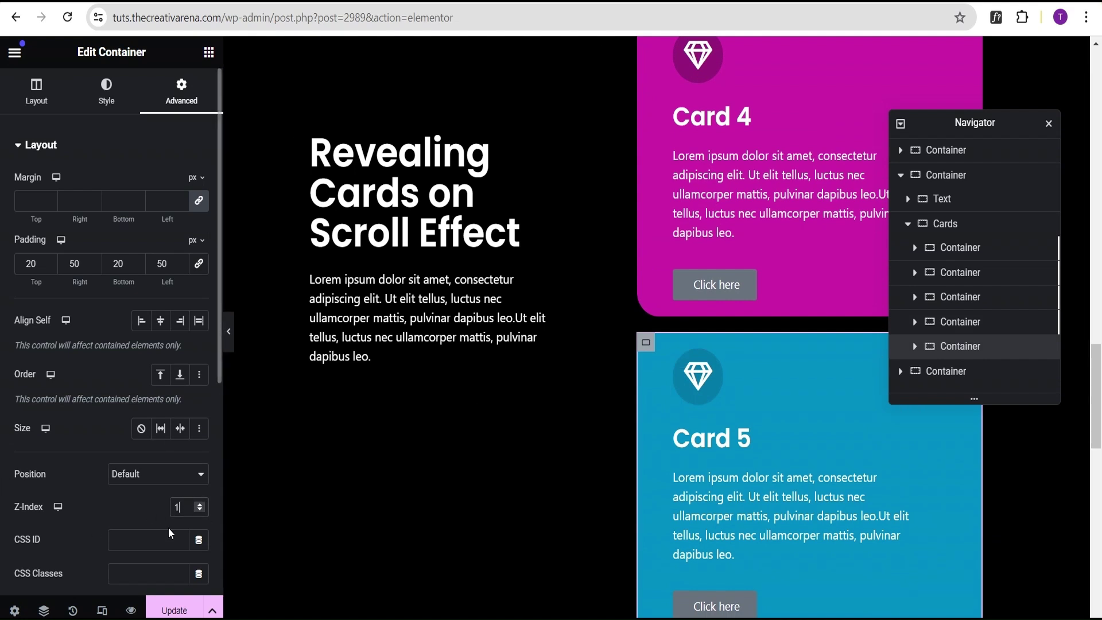
- Turn on Card 5's scrolling effects, stick it to Bottom, and enter offset 100
{"action": "scroll", "coordinate": [132, 533], "scroll_direction": "down", "scroll_amount": 4}
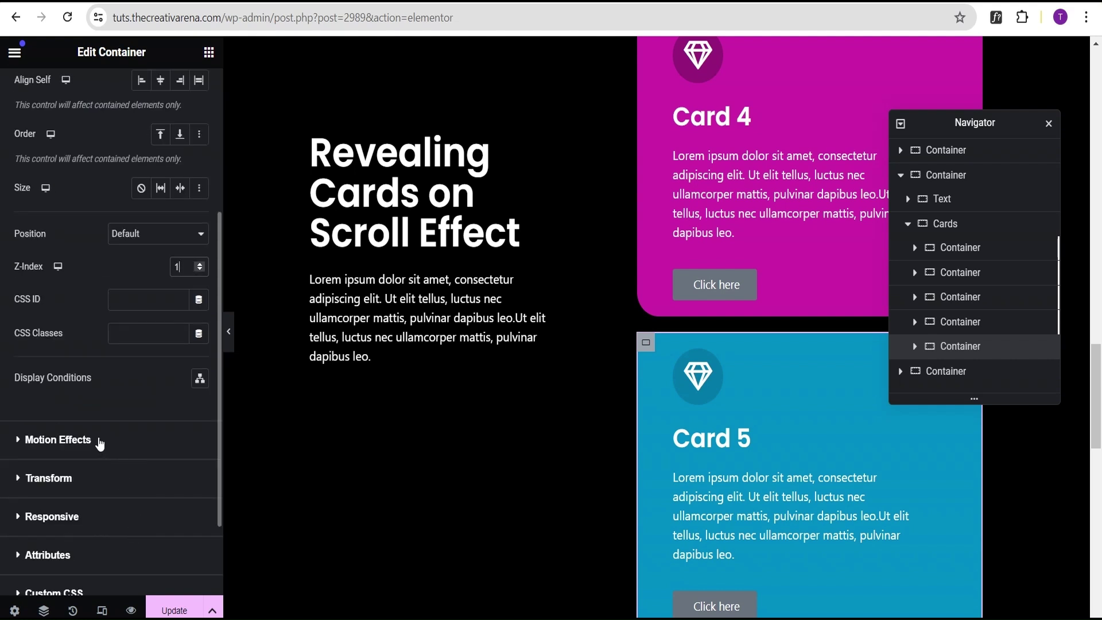
{"action": "left_click", "coordinate": [45, 450]}
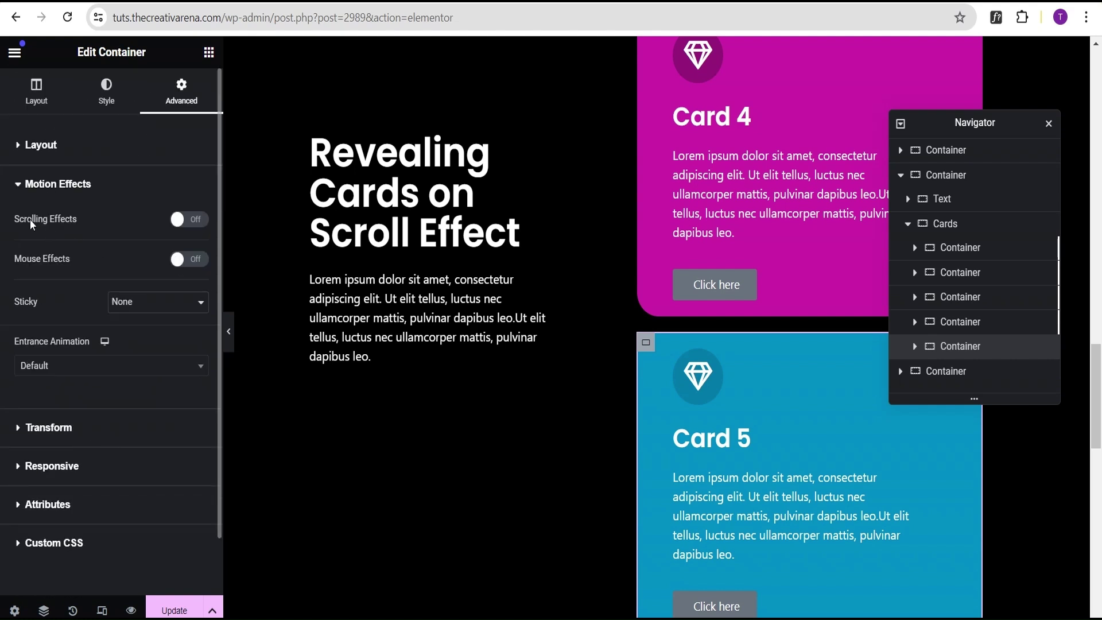
{"action": "left_click", "coordinate": [192, 224]}
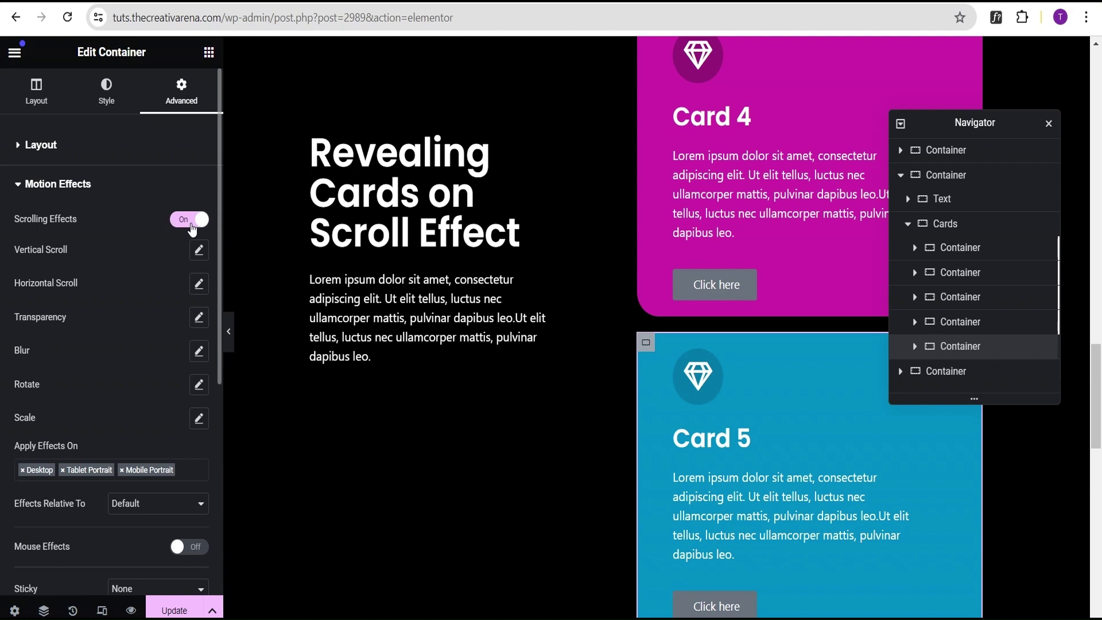
{"action": "scroll", "coordinate": [118, 275], "scroll_direction": "down", "scroll_amount": 5}
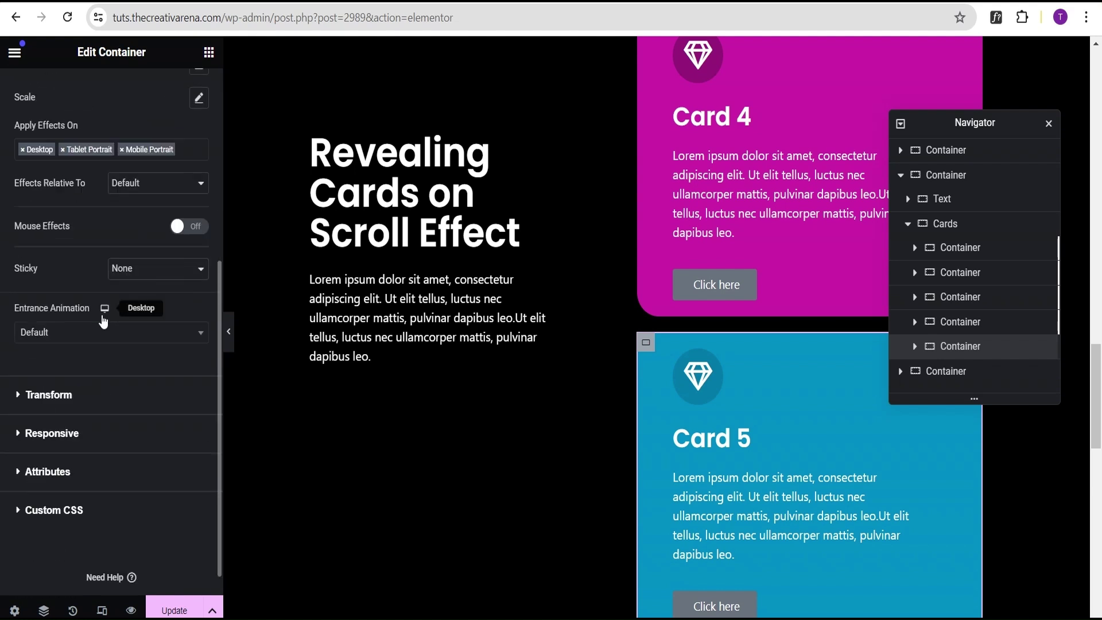
{"action": "left_click", "coordinate": [141, 270]}
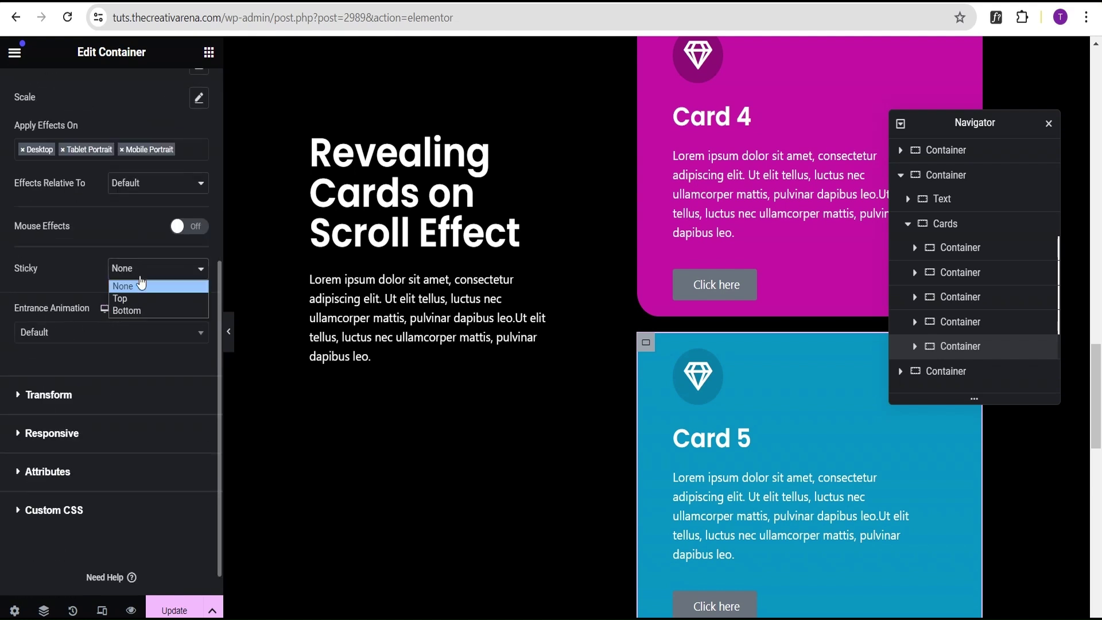
{"action": "left_click", "coordinate": [139, 311]}
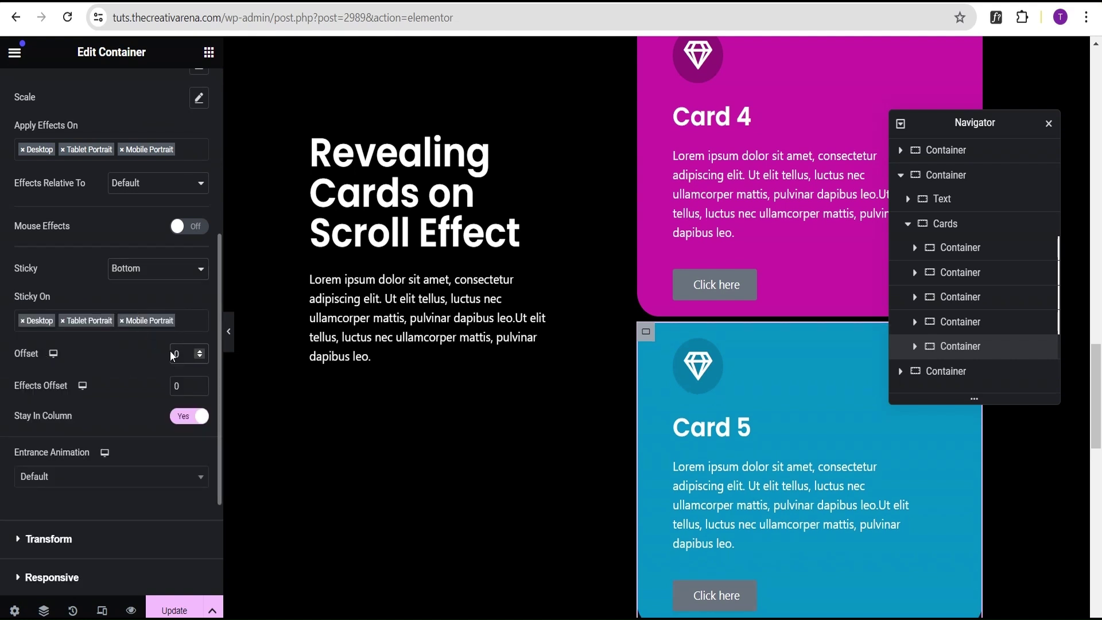
{"action": "type", "text": "100"}
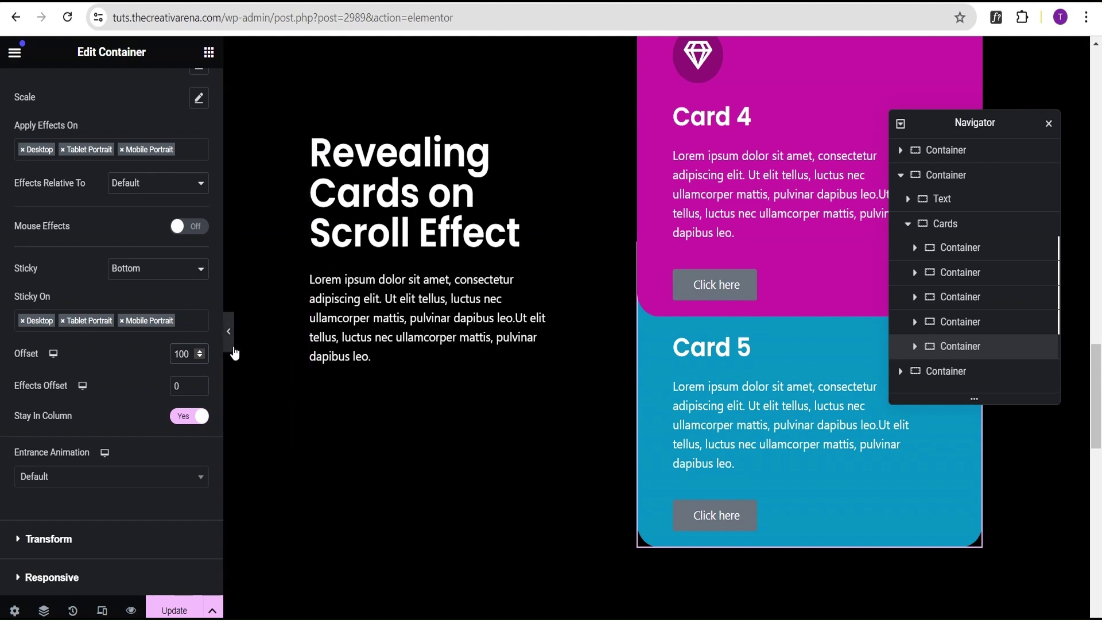
- Hide the editor and scroll the page up and down to watch the cards stack
{"action": "left_click", "coordinate": [229, 333]}
{"action": "scroll", "coordinate": [528, 233], "scroll_direction": "up", "scroll_amount": 10}
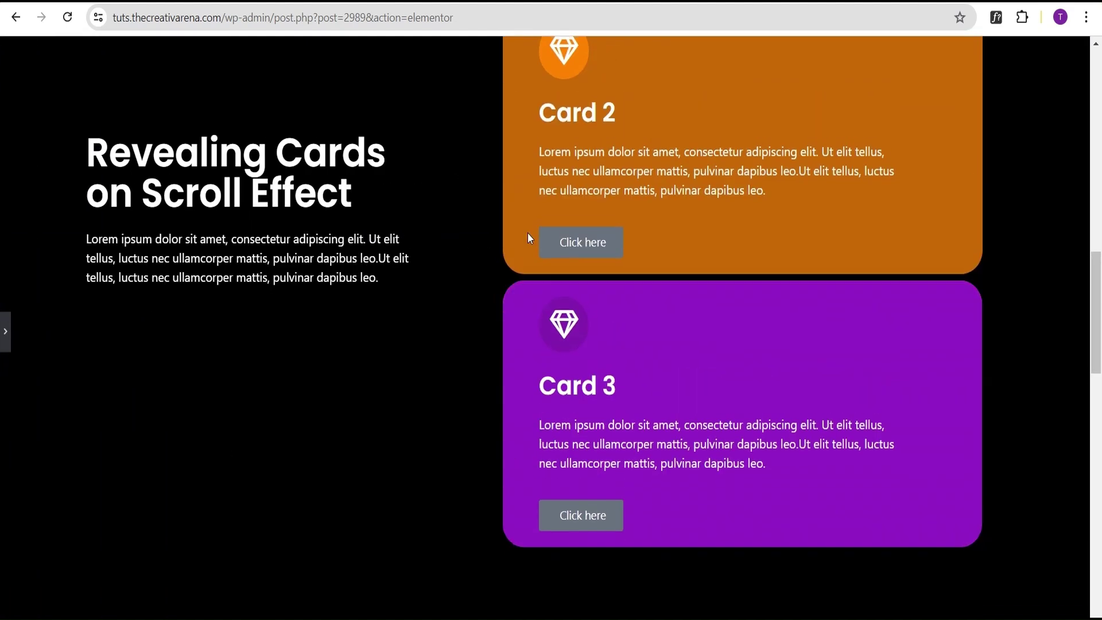
{"action": "scroll", "coordinate": [527, 258], "scroll_direction": "down", "scroll_amount": 8}
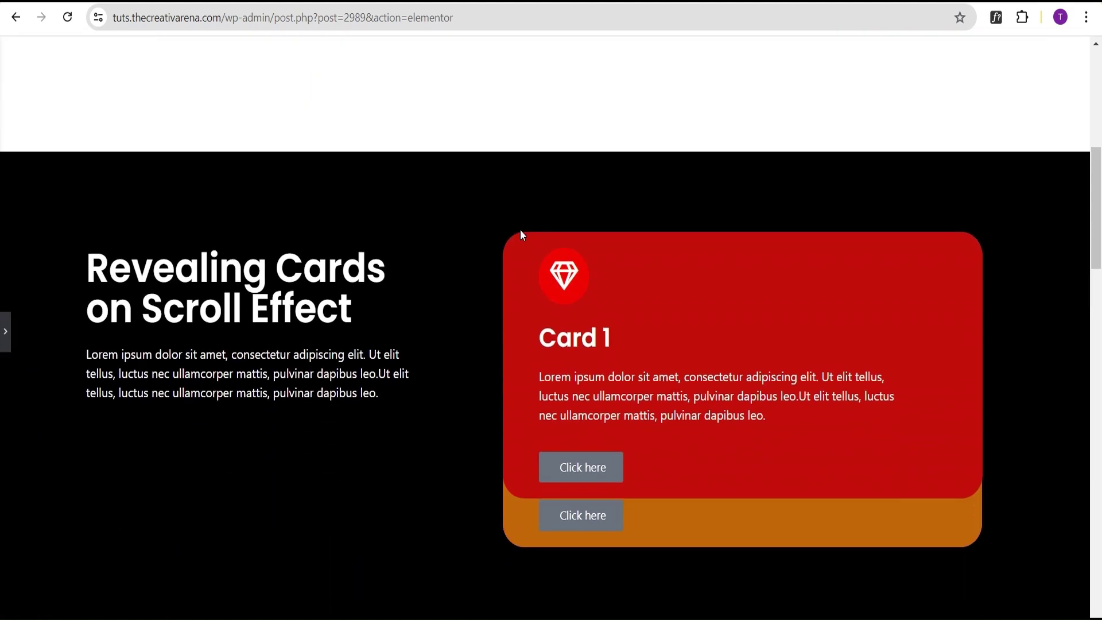
{"action": "scroll", "coordinate": [519, 228], "scroll_direction": "down", "scroll_amount": 6}
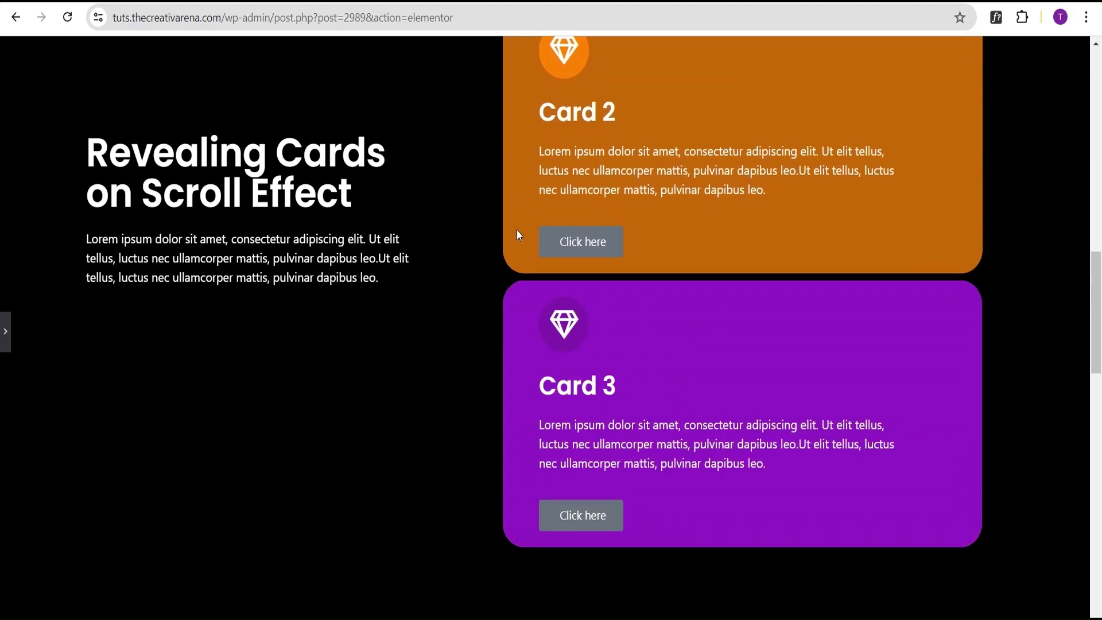
{"action": "scroll", "coordinate": [516, 232], "scroll_direction": "down", "scroll_amount": 6}
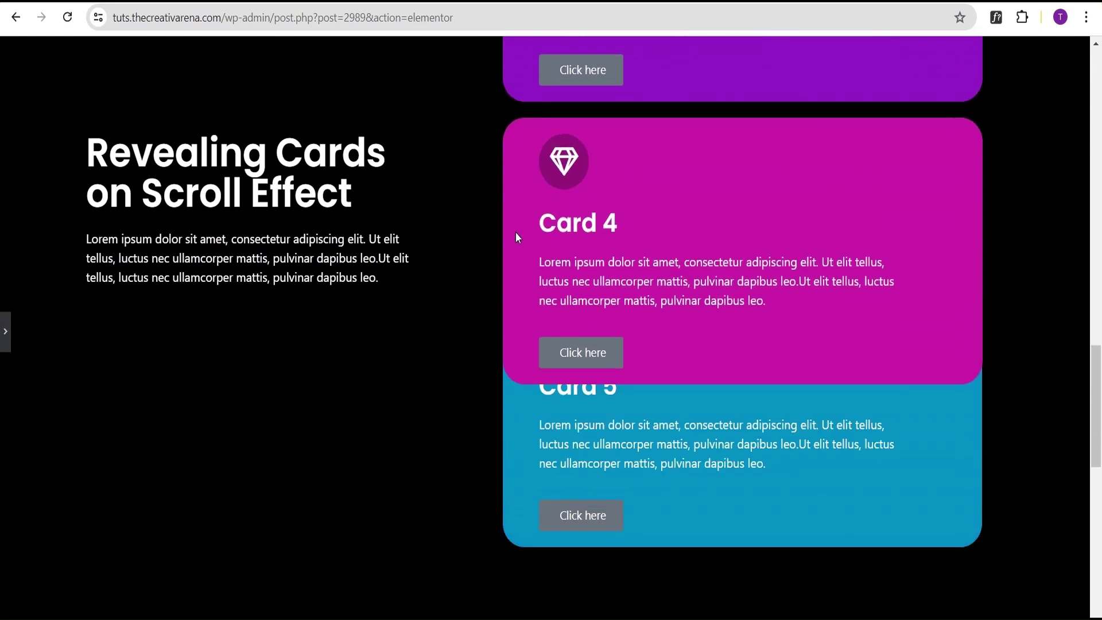
{"action": "scroll", "coordinate": [514, 233], "scroll_direction": "up", "scroll_amount": 15}
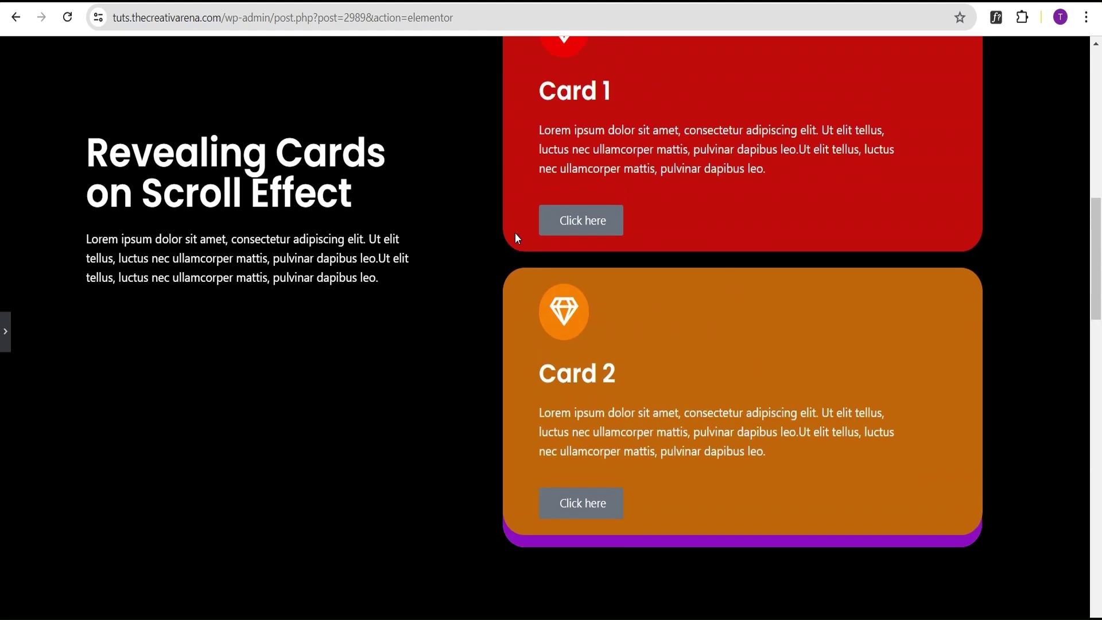
{"action": "scroll", "coordinate": [475, 346], "scroll_direction": "down", "scroll_amount": 5}
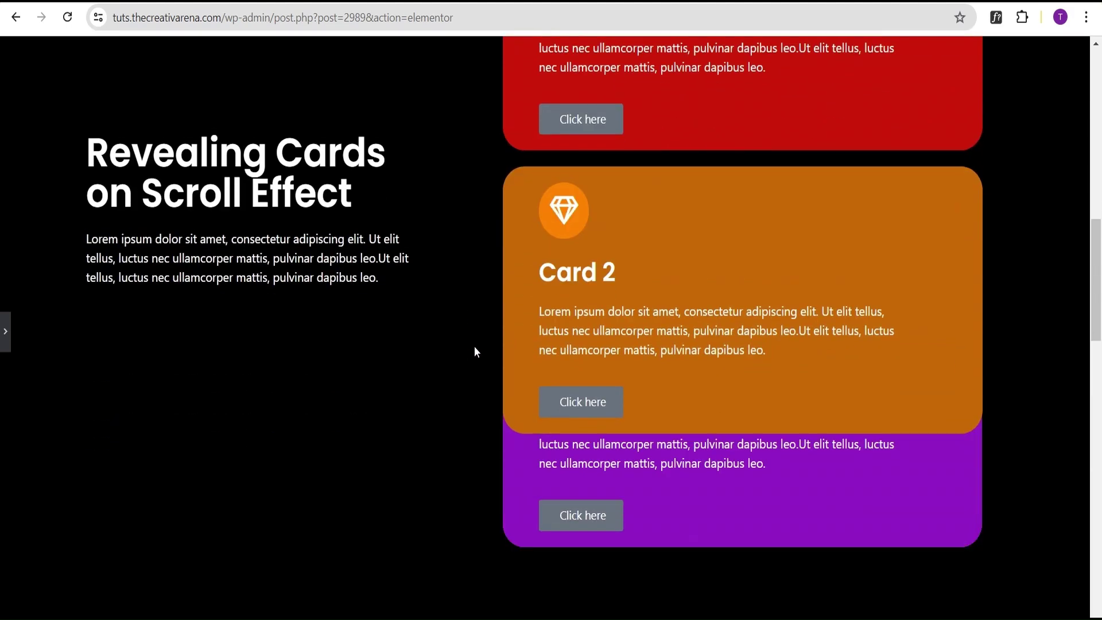
{"action": "scroll", "coordinate": [474, 346], "scroll_direction": "down", "scroll_amount": 5}
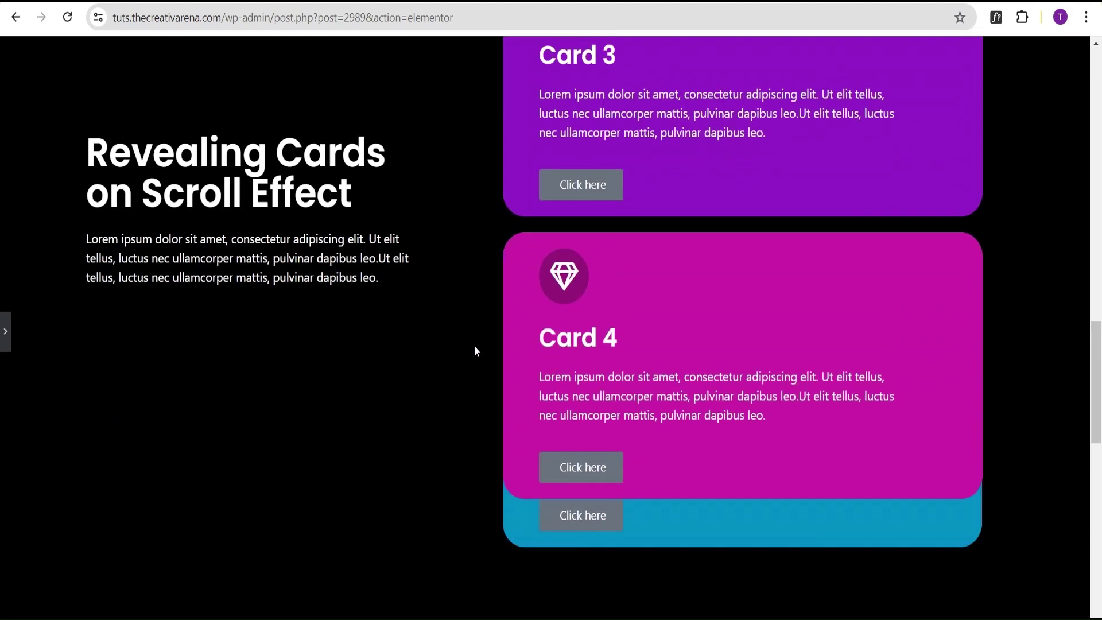
{"action": "scroll", "coordinate": [474, 346], "scroll_direction": "down", "scroll_amount": 2}
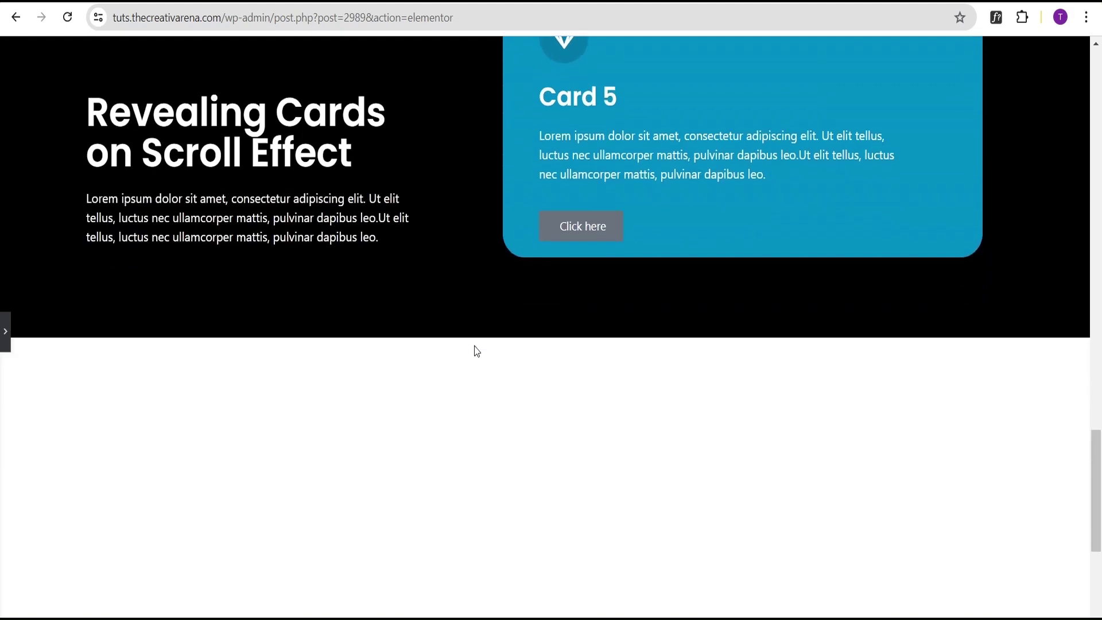
{"action": "scroll", "coordinate": [474, 347], "scroll_direction": "up", "scroll_amount": 5}
{"action": "scroll", "coordinate": [467, 346], "scroll_direction": "up", "scroll_amount": 5}
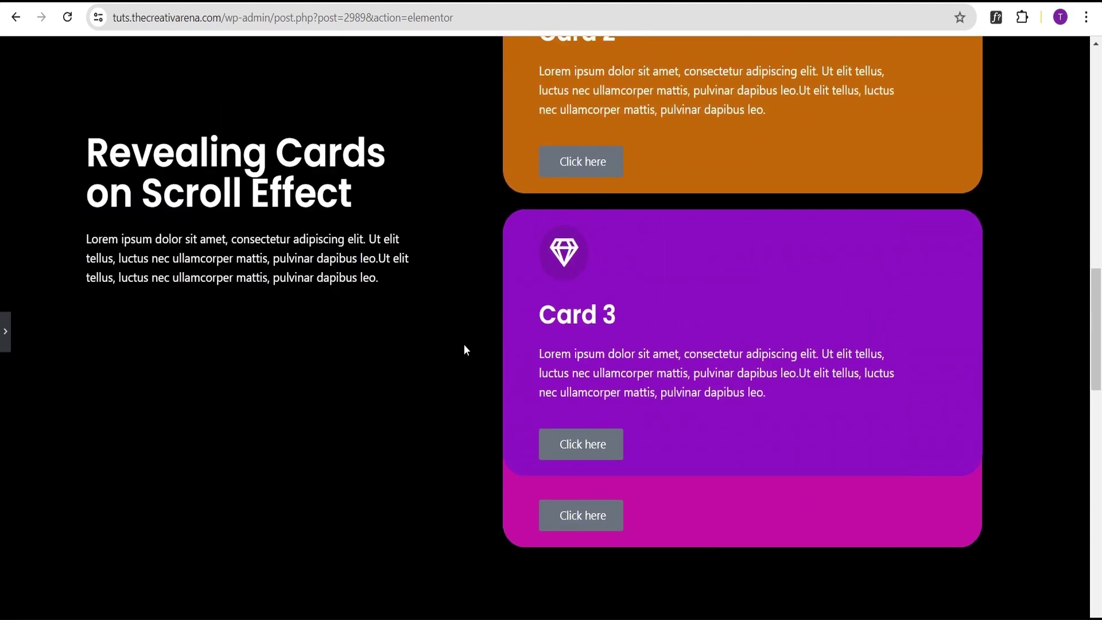
{"action": "scroll", "coordinate": [465, 345], "scroll_direction": "up", "scroll_amount": 4}
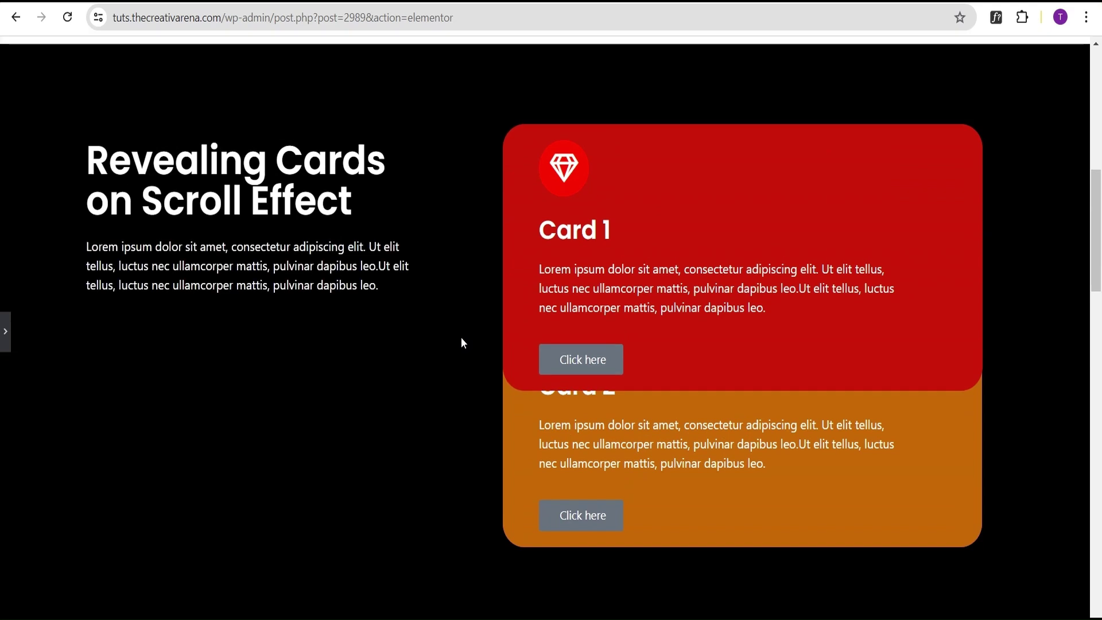
{"action": "scroll", "coordinate": [460, 337], "scroll_direction": "up", "scroll_amount": 3}
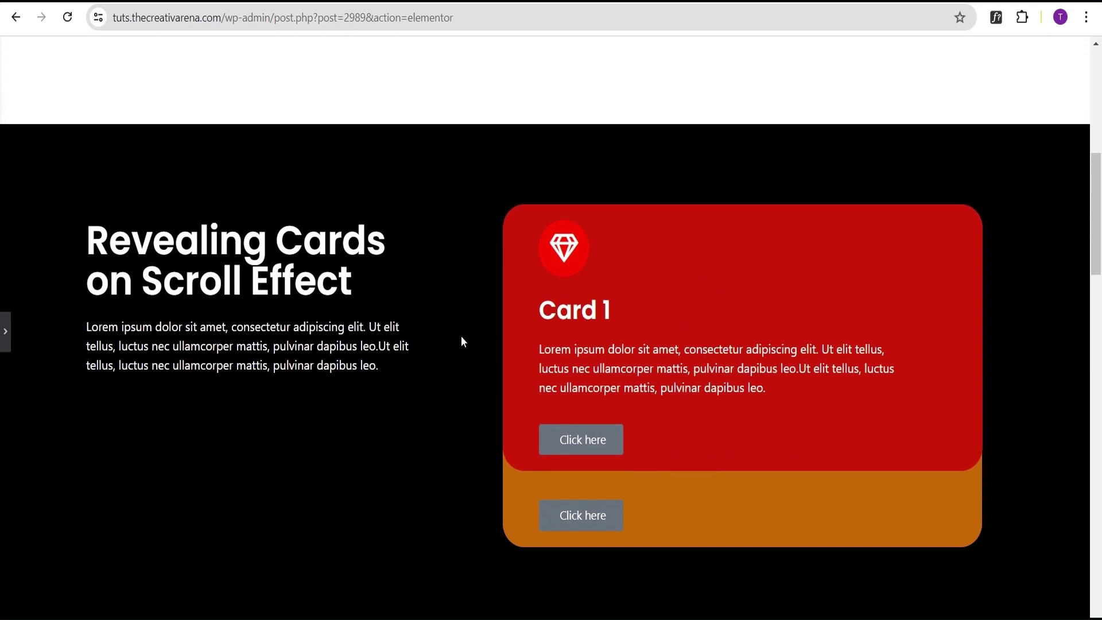
{"action": "scroll", "coordinate": [461, 339], "scroll_direction": "down", "scroll_amount": 1}
{"action": "scroll", "coordinate": [464, 344], "scroll_direction": "down", "scroll_amount": 1}
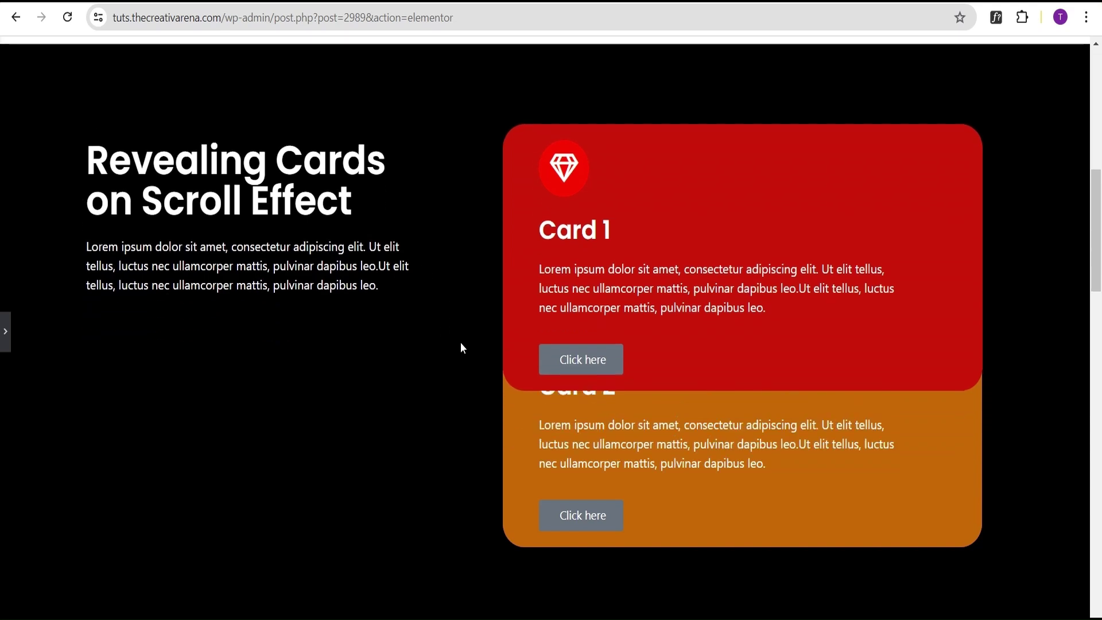
{"action": "scroll", "coordinate": [458, 358], "scroll_direction": "down", "scroll_amount": 1}
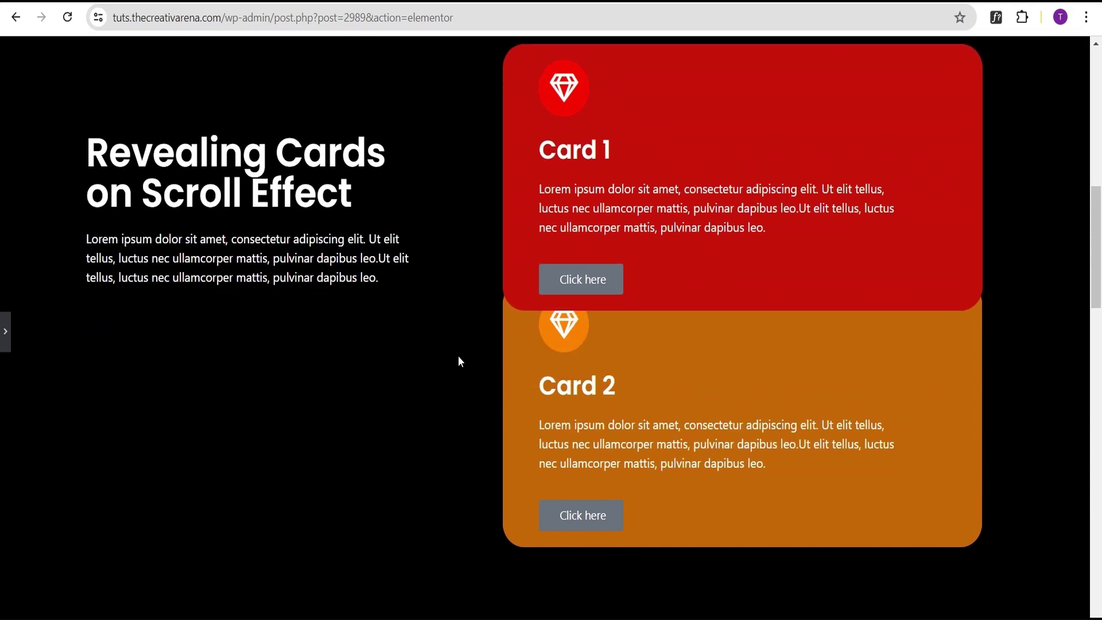
{"action": "scroll", "coordinate": [458, 359], "scroll_direction": "down", "scroll_amount": 1}
{"action": "scroll", "coordinate": [458, 359], "scroll_direction": "up", "scroll_amount": 3}
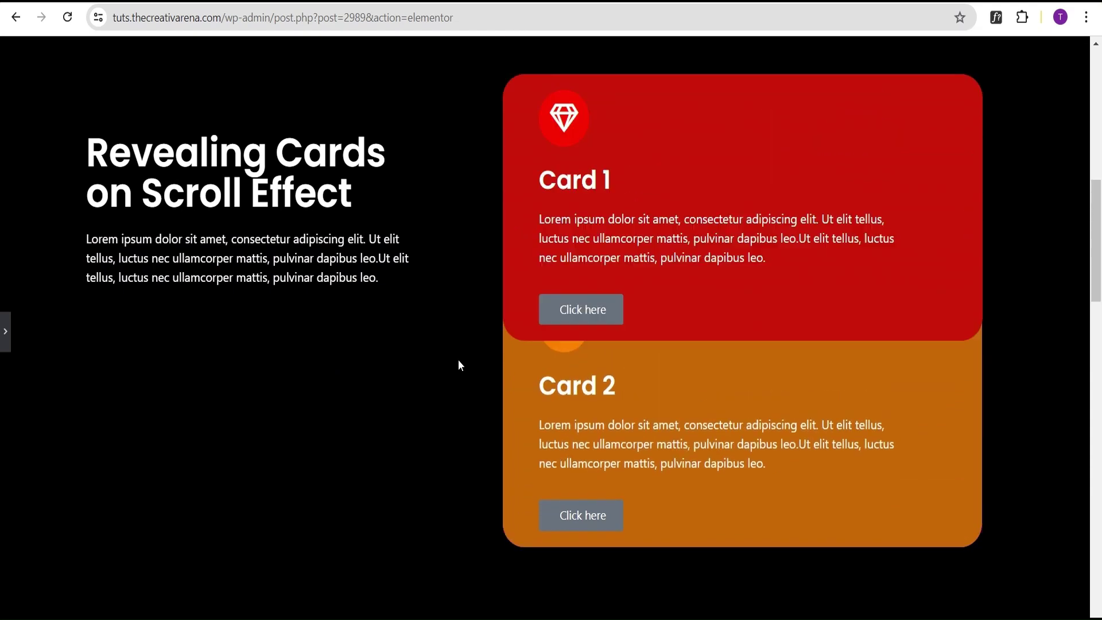
{"action": "scroll", "coordinate": [458, 363], "scroll_direction": "down", "scroll_amount": 1}
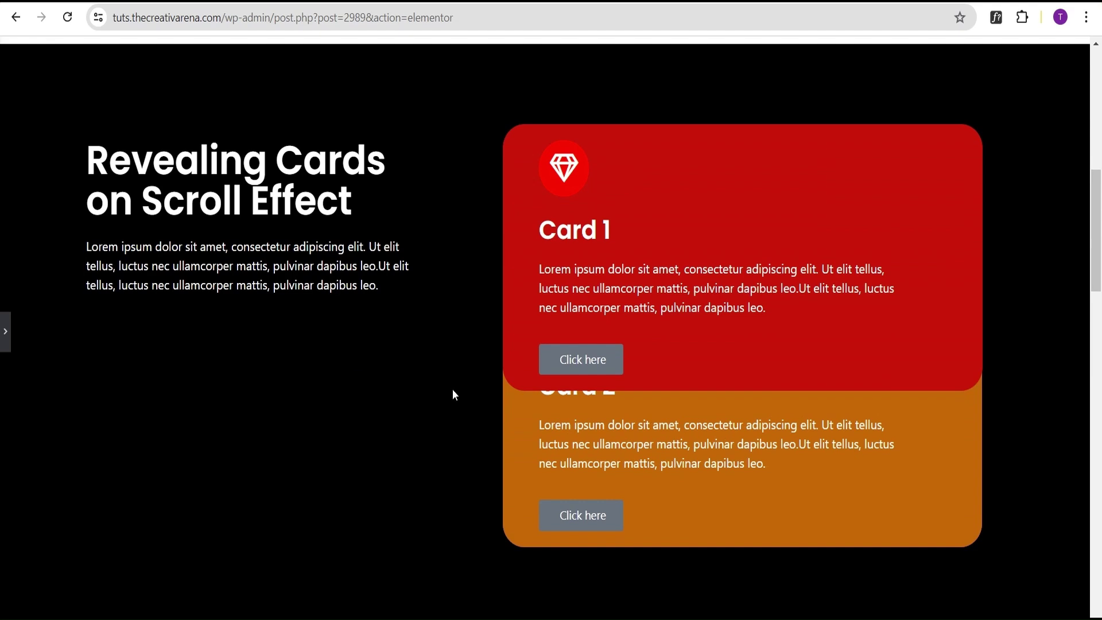
- Bring the editor back and set Card 1's Scale scrolling effect direction to Scale Up
{"action": "left_click", "coordinate": [8, 339]}
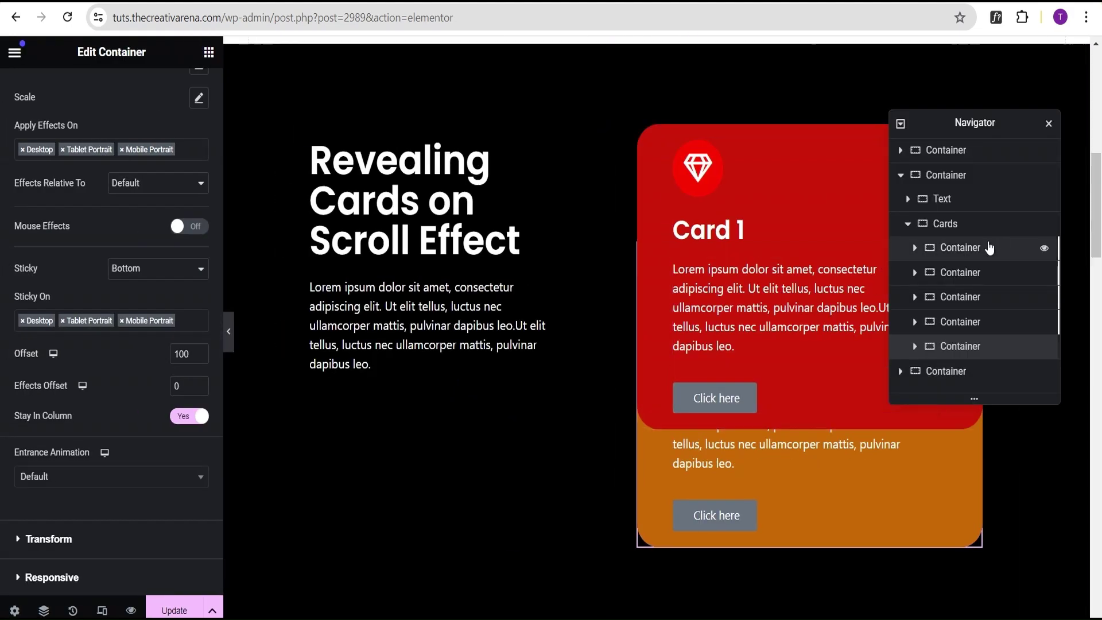
{"action": "left_click", "coordinate": [961, 247]}
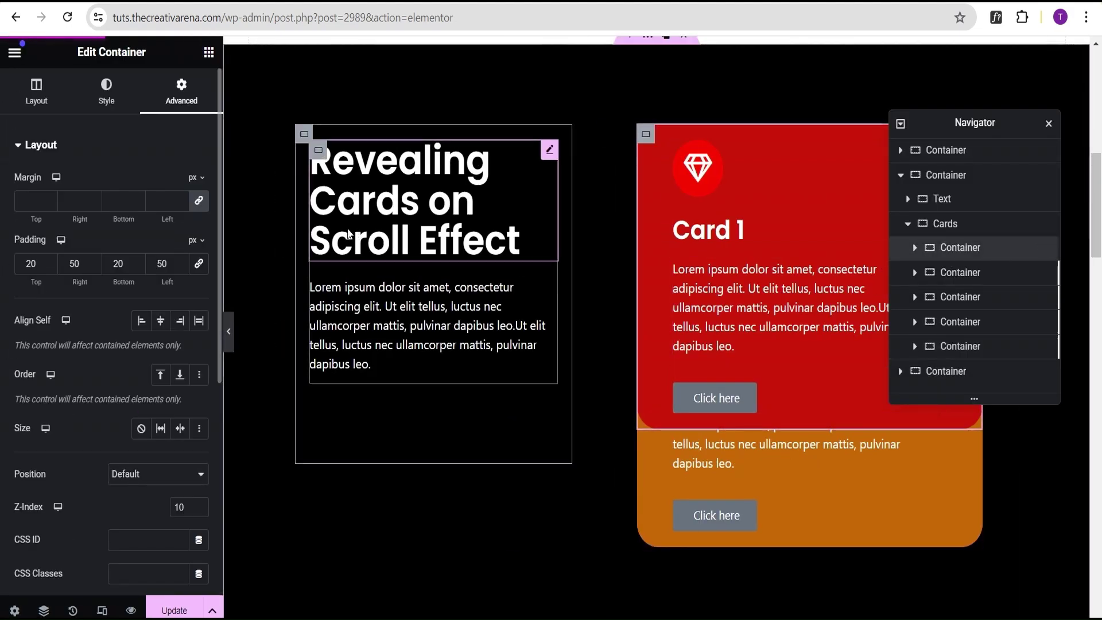
{"action": "scroll", "coordinate": [109, 204], "scroll_direction": "down", "scroll_amount": 6}
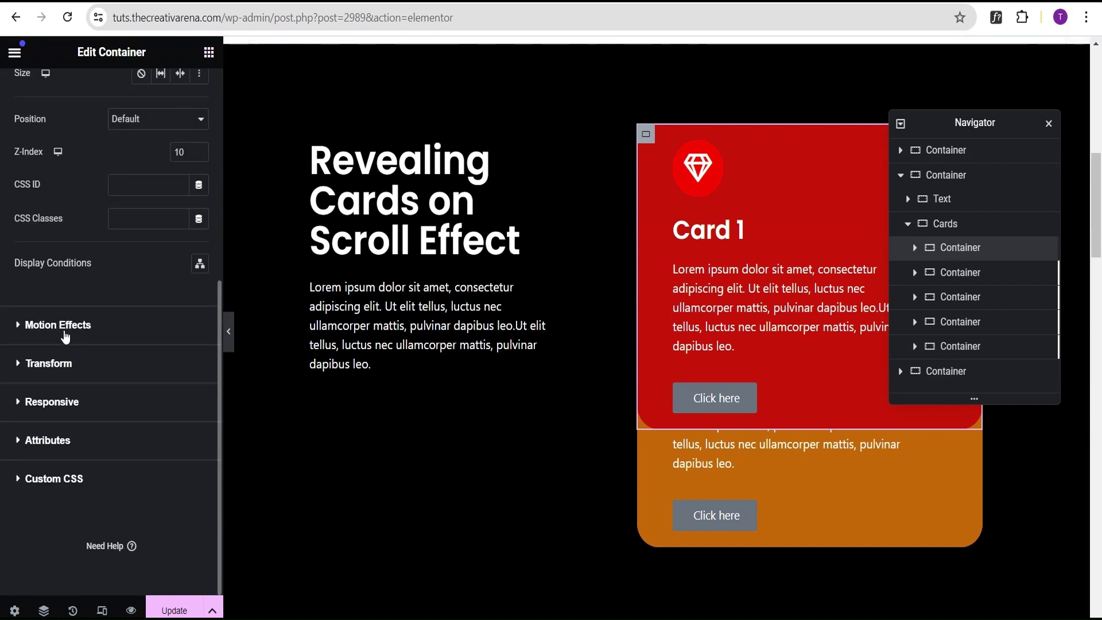
{"action": "left_click", "coordinate": [47, 333]}
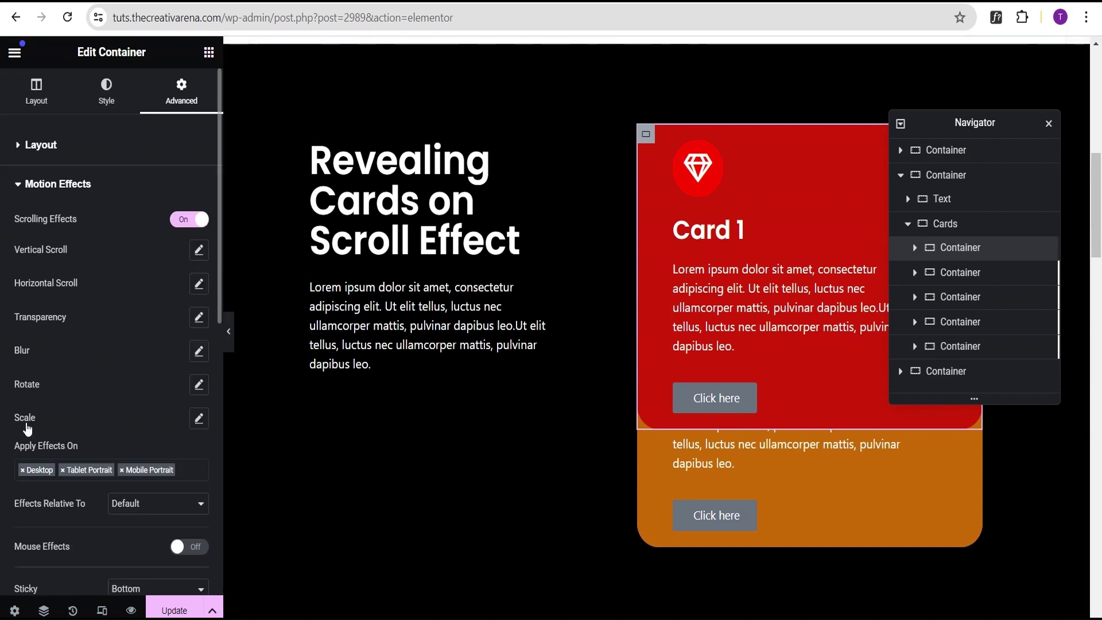
{"action": "scroll", "coordinate": [129, 419], "scroll_direction": "down", "scroll_amount": 2}
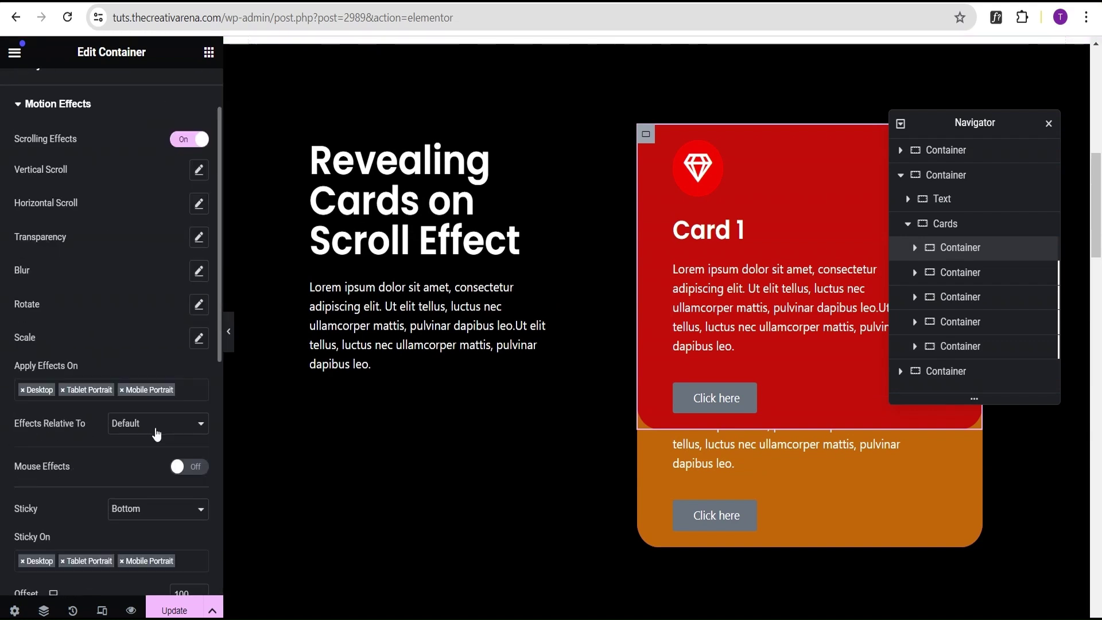
{"action": "left_click", "coordinate": [199, 340]}
{"action": "left_click", "coordinate": [139, 381]}
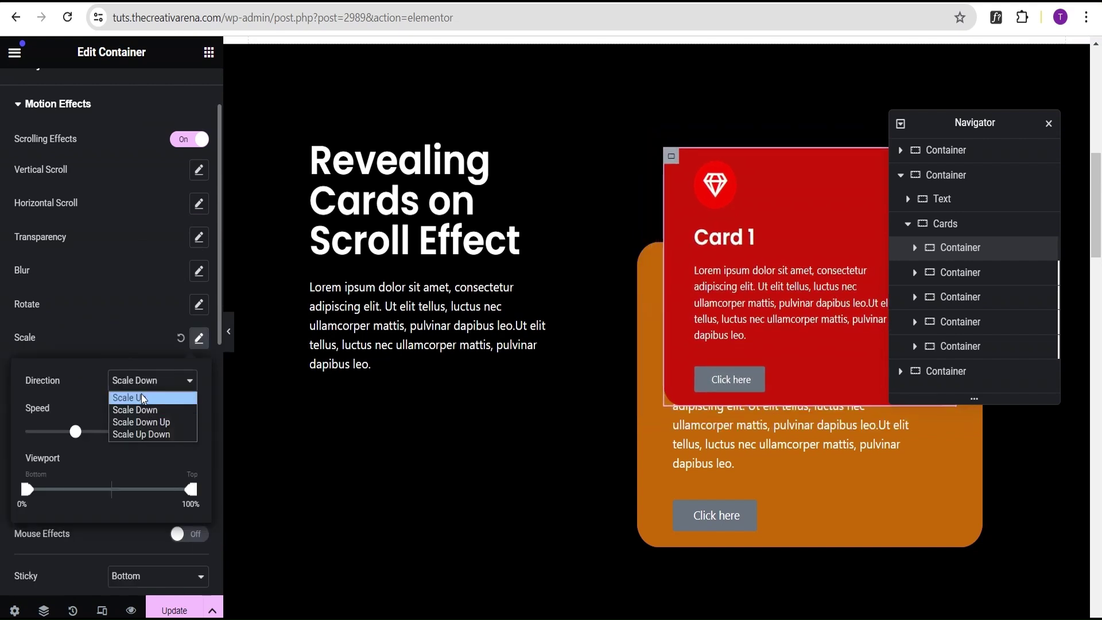
{"action": "left_click", "coordinate": [143, 398]}
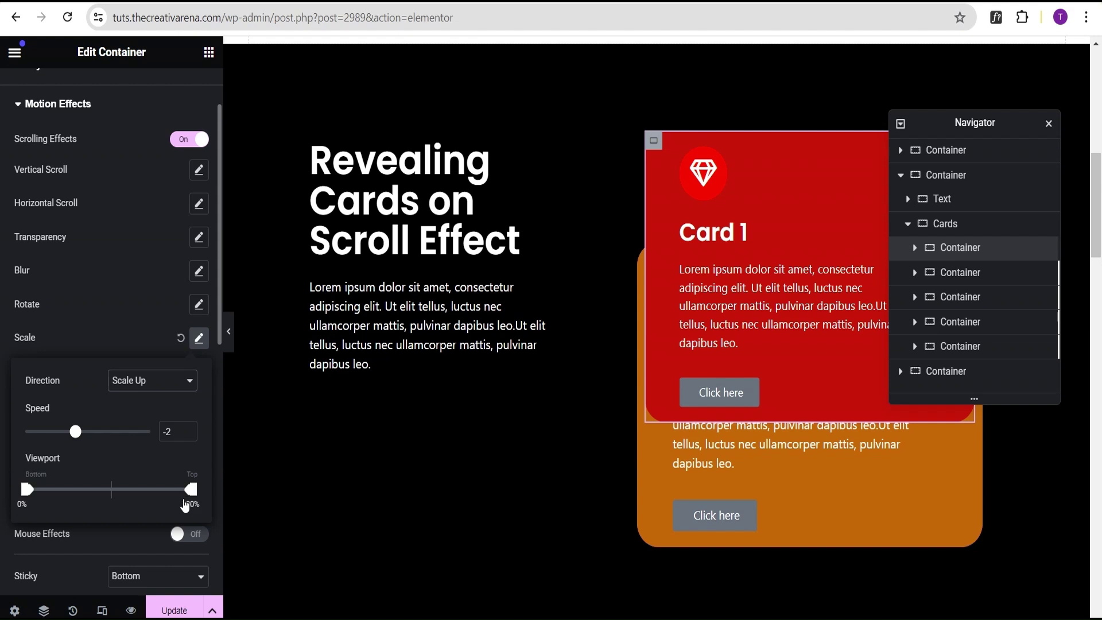
{"action": "left_click", "coordinate": [99, 331]}
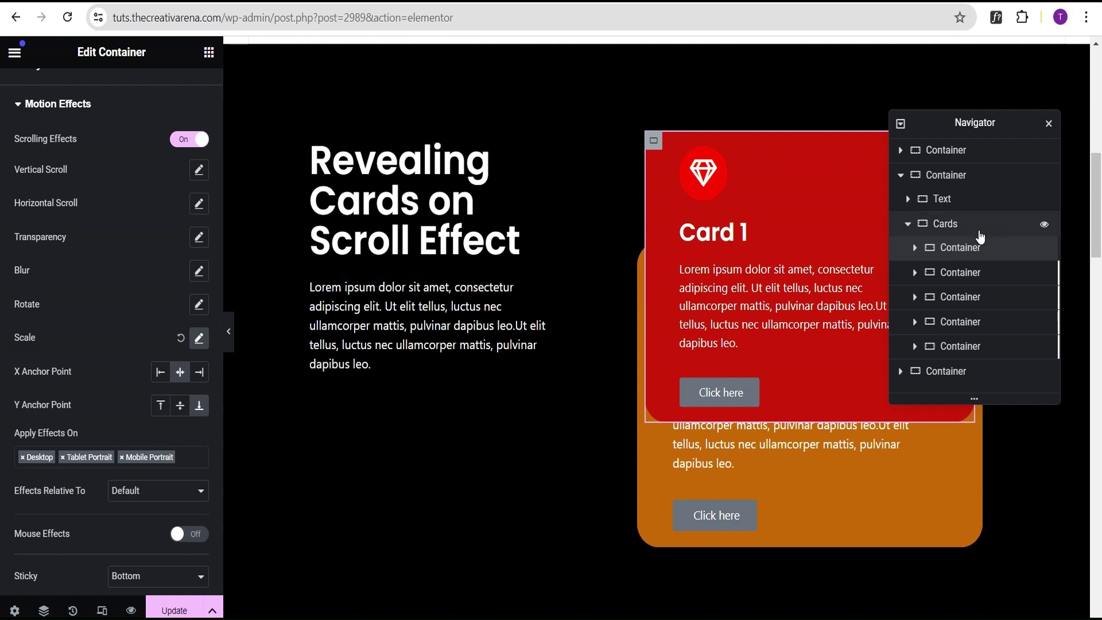
- Give Card 2 a Scale Up scrolling effect with the viewport range starting at 0%
{"action": "left_click", "coordinate": [963, 273]}
{"action": "scroll", "coordinate": [128, 450], "scroll_direction": "down", "scroll_amount": 10}
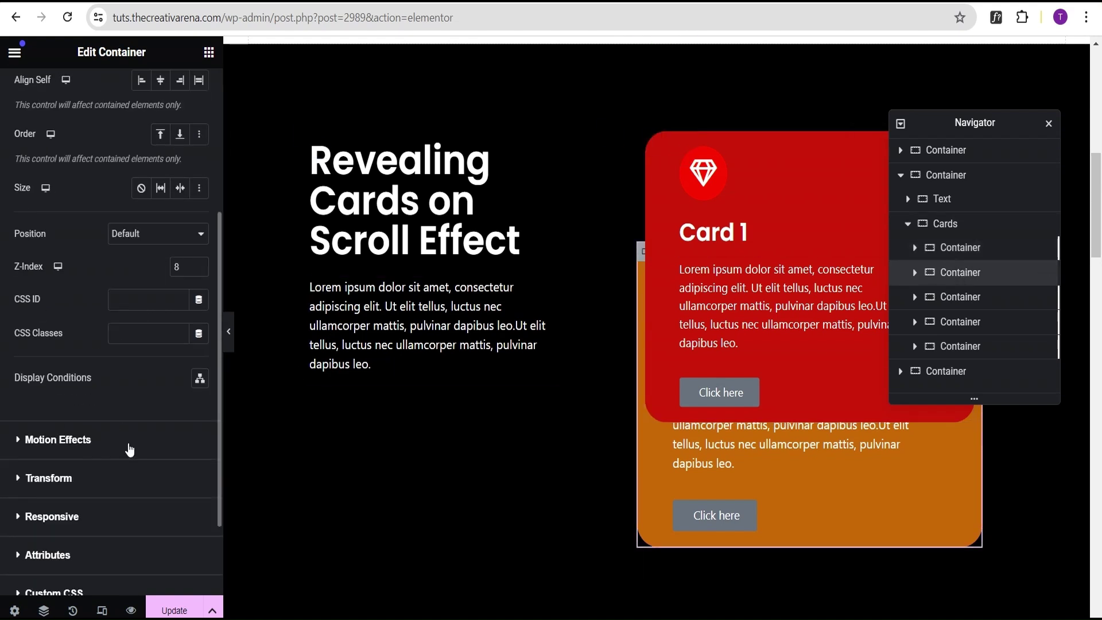
{"action": "left_click", "coordinate": [98, 325]}
{"action": "scroll", "coordinate": [100, 351], "scroll_direction": "down", "scroll_amount": 1}
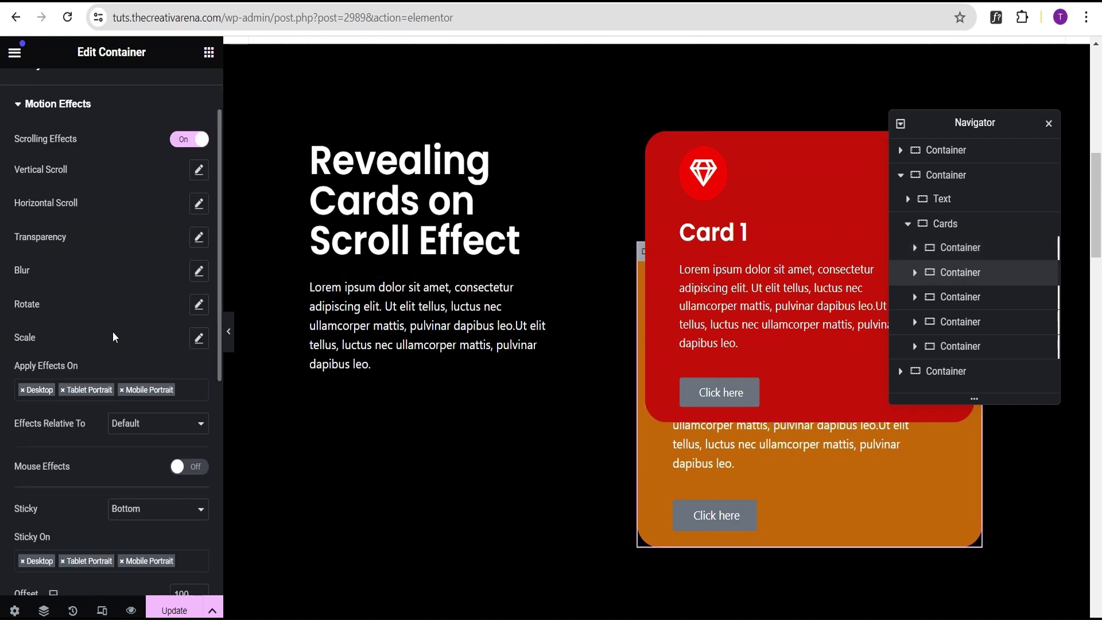
{"action": "left_click", "coordinate": [197, 344]}
{"action": "left_click", "coordinate": [150, 380]}
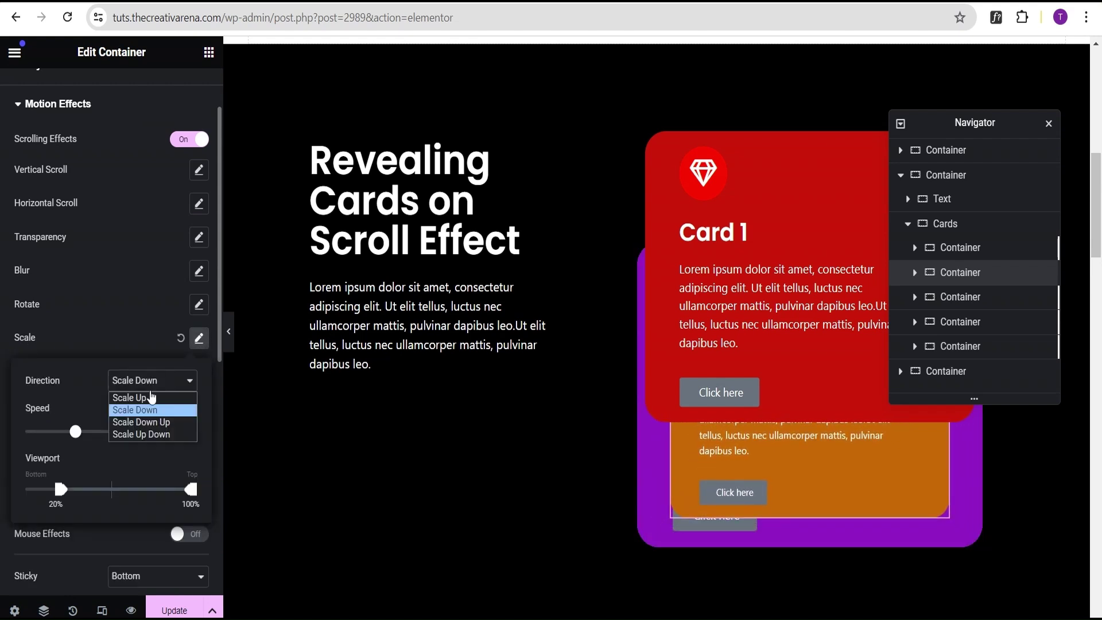
{"action": "left_click", "coordinate": [131, 398]}
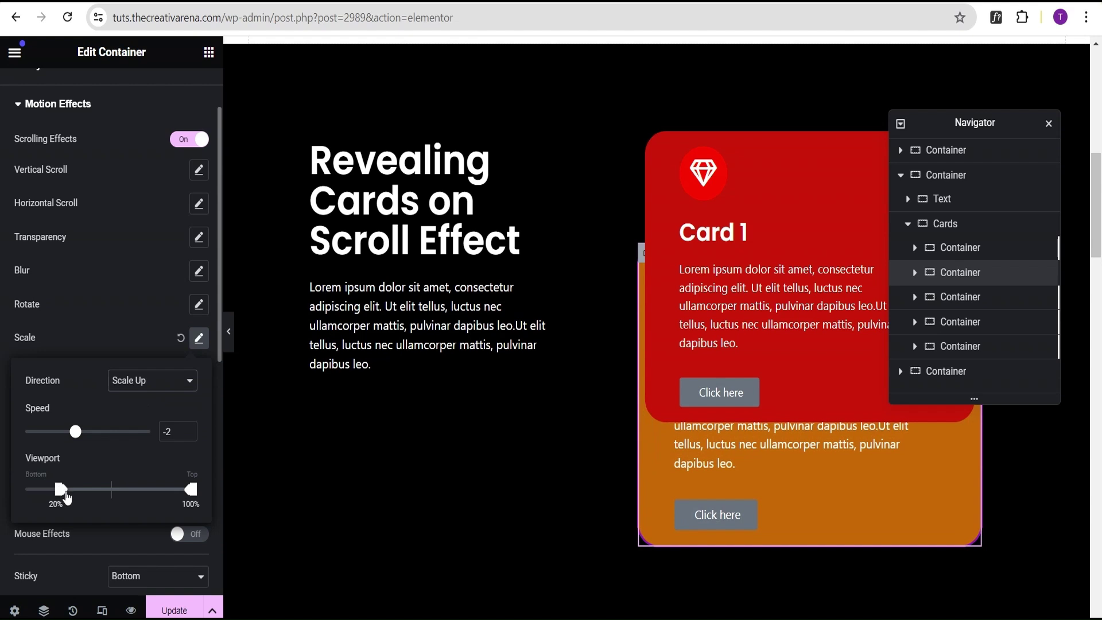
{"action": "left_click_drag", "start_coordinate": [61, 489], "coordinate": [18, 492]}
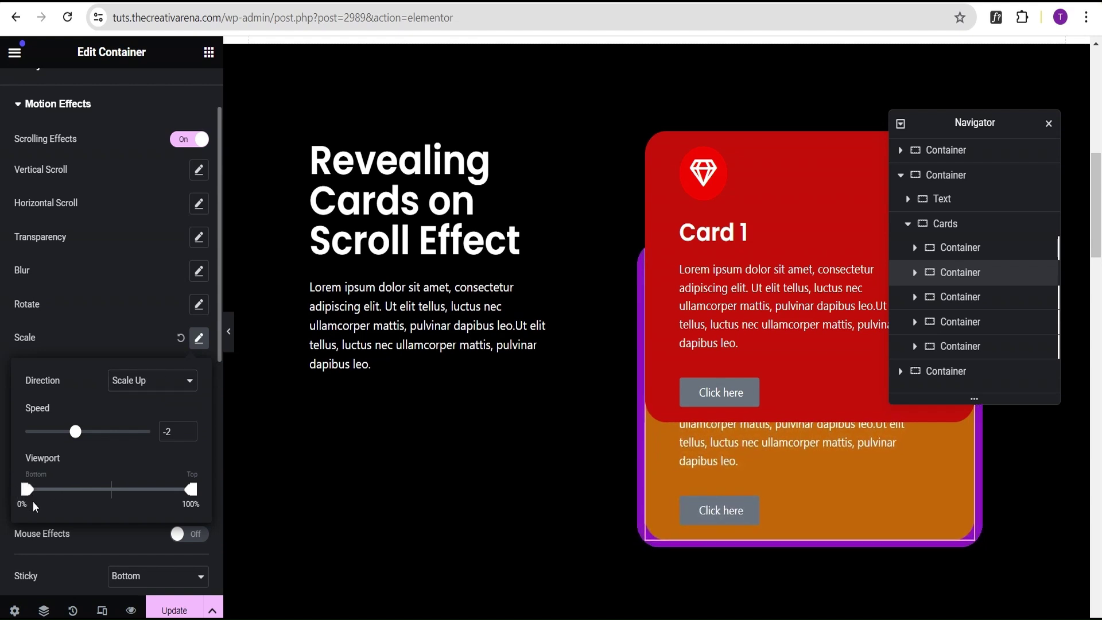
{"action": "left_click", "coordinate": [103, 308]}
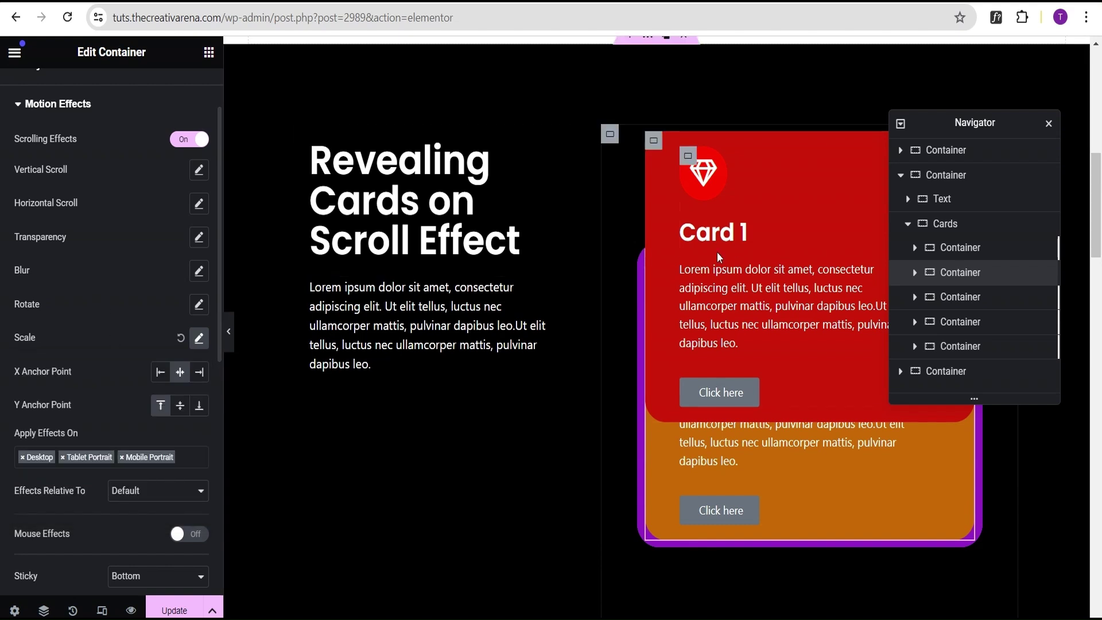
{"action": "left_click", "coordinate": [968, 299]}
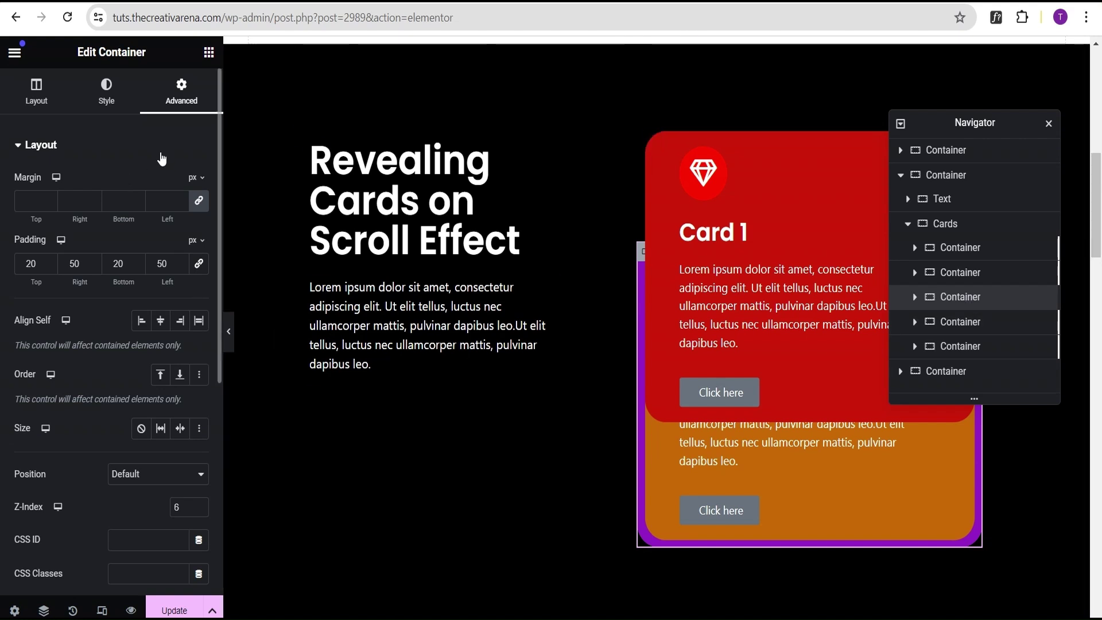
- Set Card 3's Scale effect to Scale Up and move the viewport start to 0%
{"action": "scroll", "coordinate": [123, 440], "scroll_direction": "down", "scroll_amount": 5}
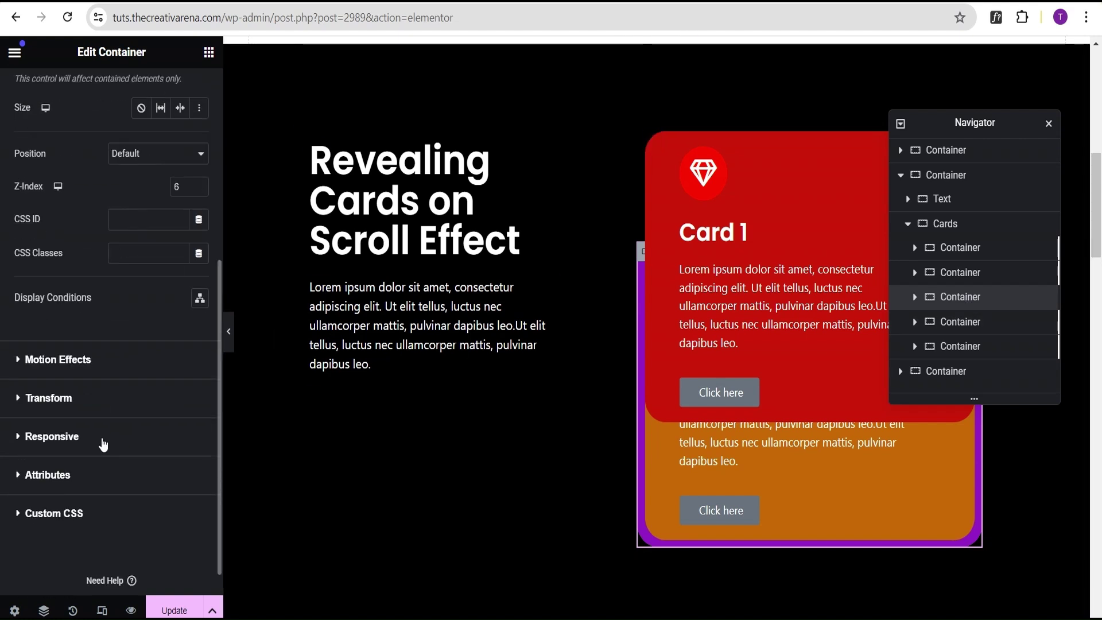
{"action": "left_click", "coordinate": [90, 368]}
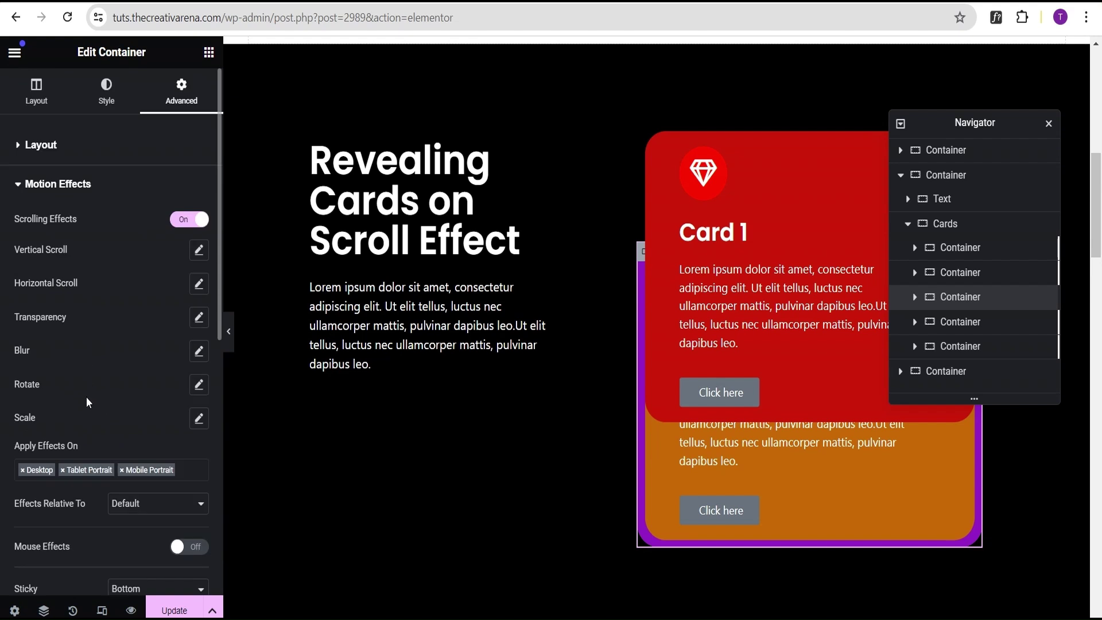
{"action": "left_click", "coordinate": [199, 418]}
{"action": "left_click", "coordinate": [172, 460]}
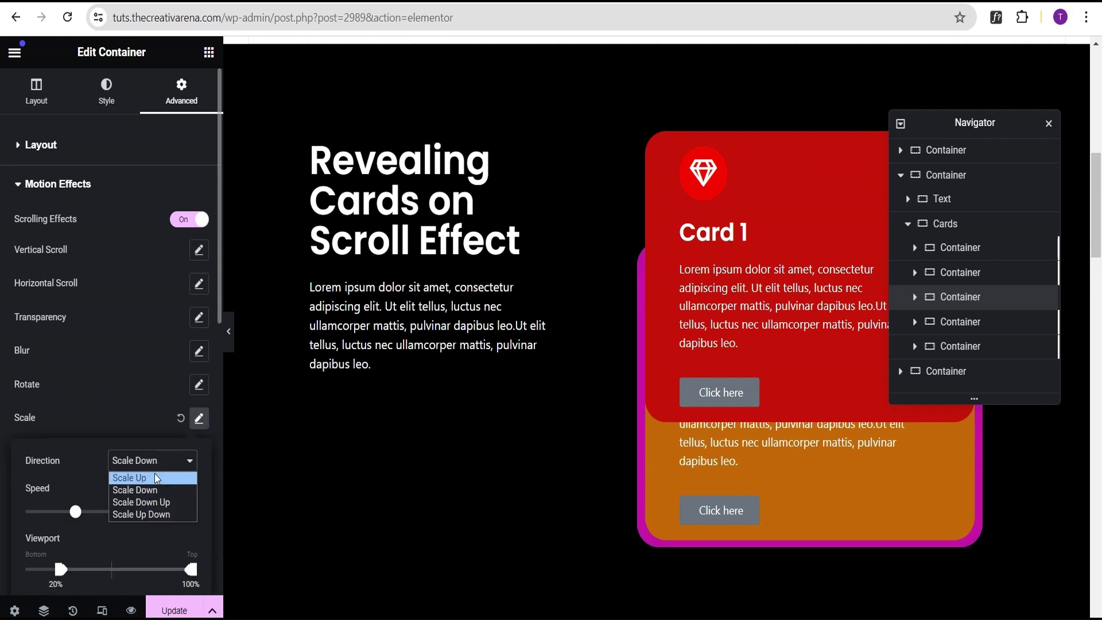
{"action": "left_click", "coordinate": [153, 473]}
{"action": "left_click_drag", "start_coordinate": [58, 574], "coordinate": [19, 568]}
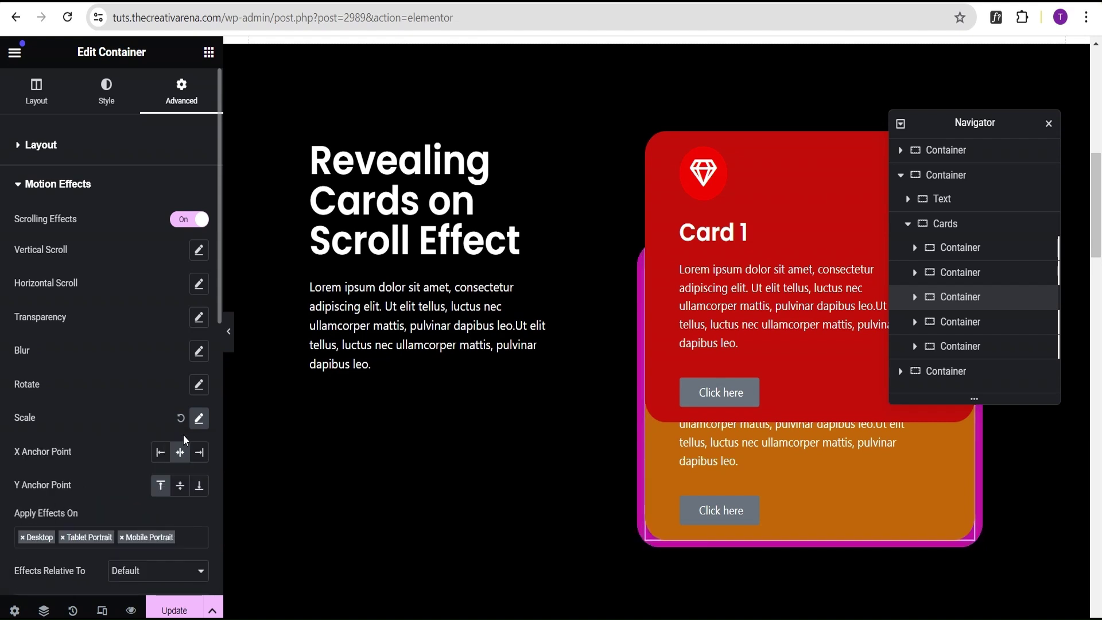
{"action": "left_click", "coordinate": [200, 422]}
{"action": "scroll", "coordinate": [96, 493], "scroll_direction": "down", "scroll_amount": 3}
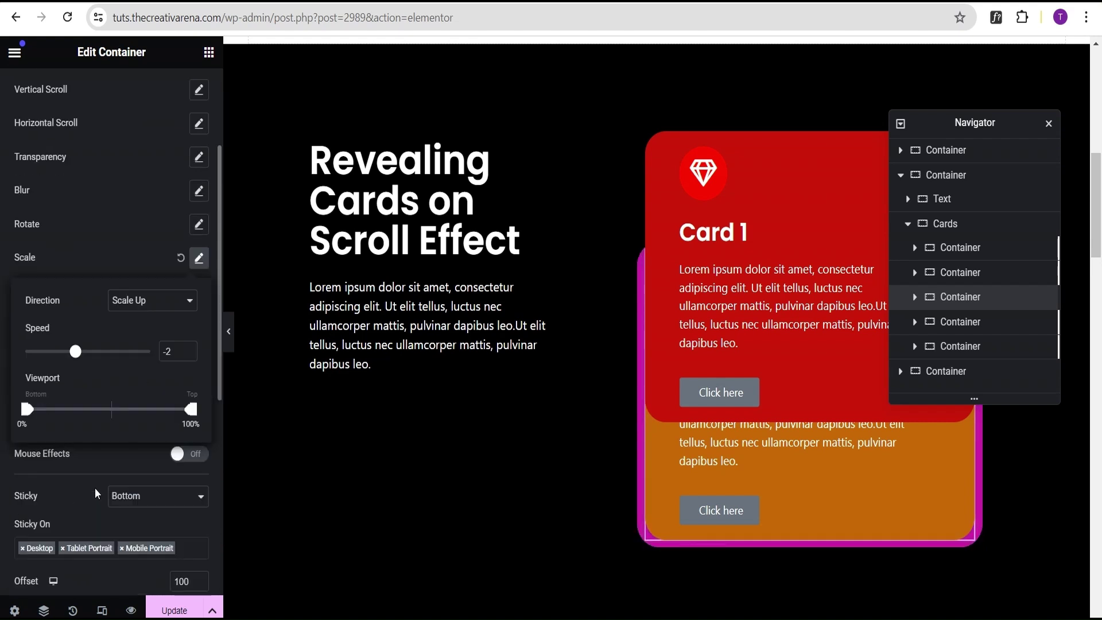
{"action": "left_click", "coordinate": [101, 252]}
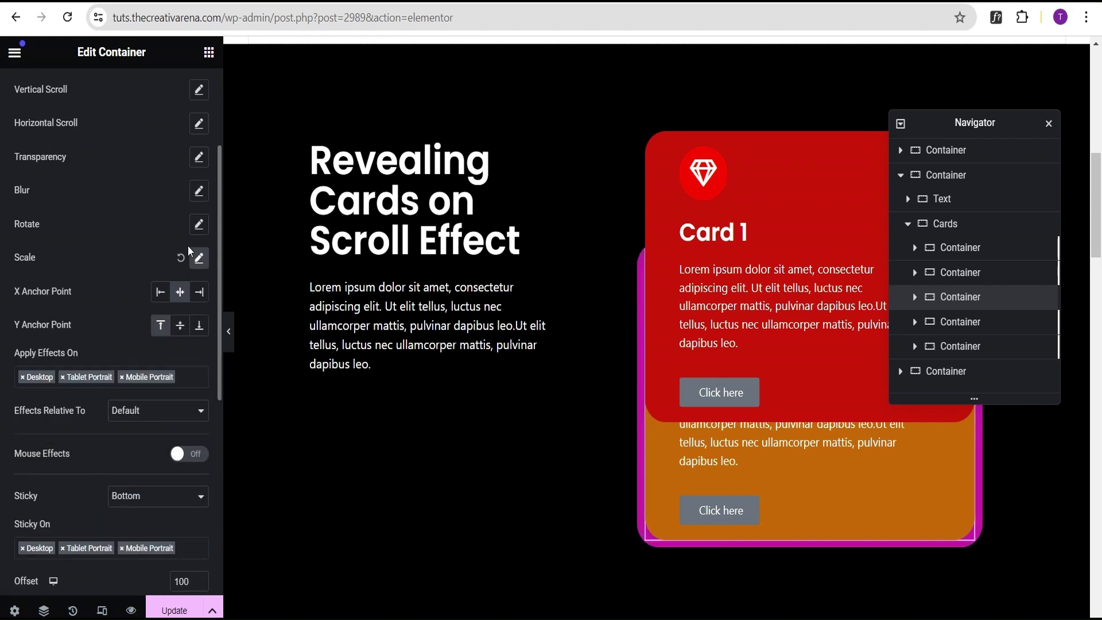
- Give the fourth card container a Scale Up scrolling effect with the viewport starting at 0%
{"action": "left_click", "coordinate": [968, 327]}
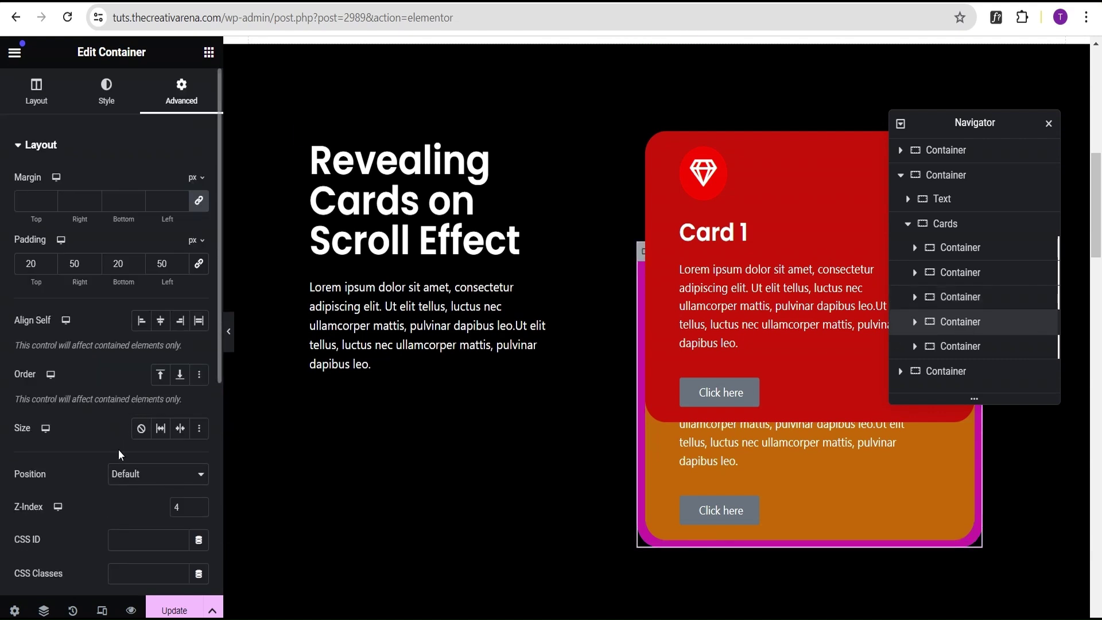
{"action": "scroll", "coordinate": [118, 449], "scroll_direction": "down", "scroll_amount": 5}
{"action": "left_click", "coordinate": [82, 359]}
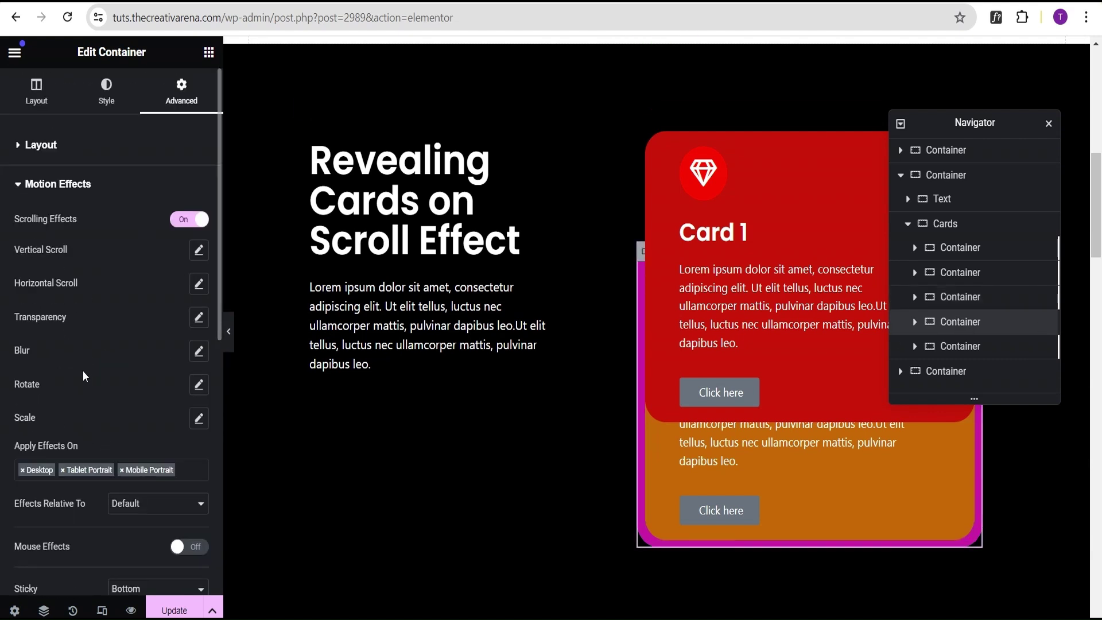
{"action": "left_click", "coordinate": [198, 418]}
{"action": "left_click", "coordinate": [141, 461]}
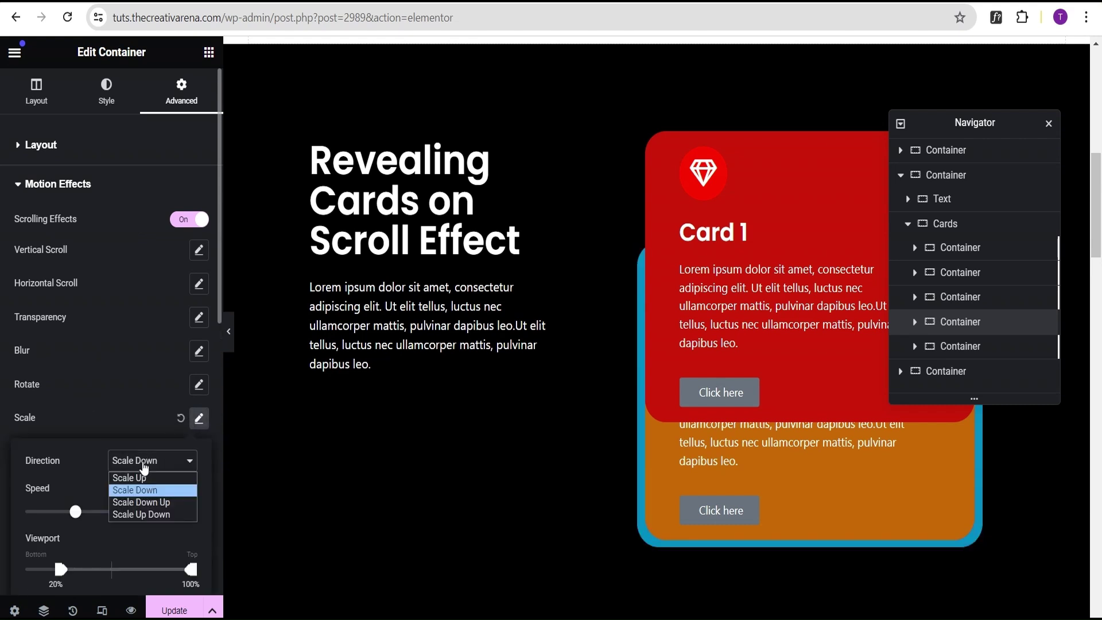
{"action": "left_click", "coordinate": [144, 479]}
{"action": "scroll", "coordinate": [80, 534], "scroll_direction": "down", "scroll_amount": 2}
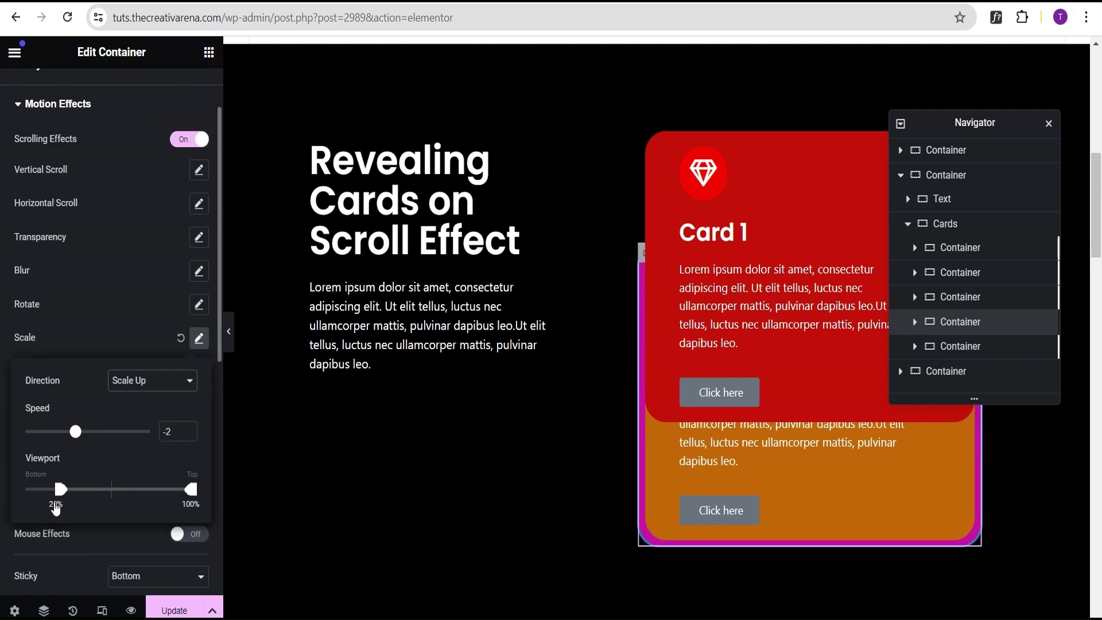
{"action": "left_click_drag", "start_coordinate": [61, 490], "coordinate": [25, 489]}
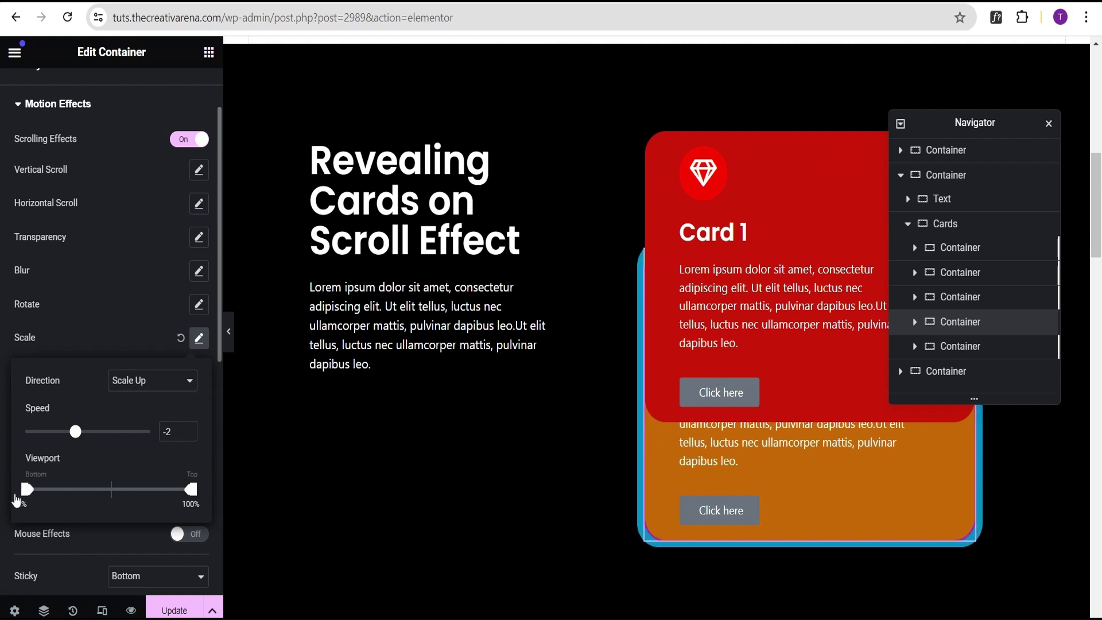
{"action": "left_click", "coordinate": [83, 332]}
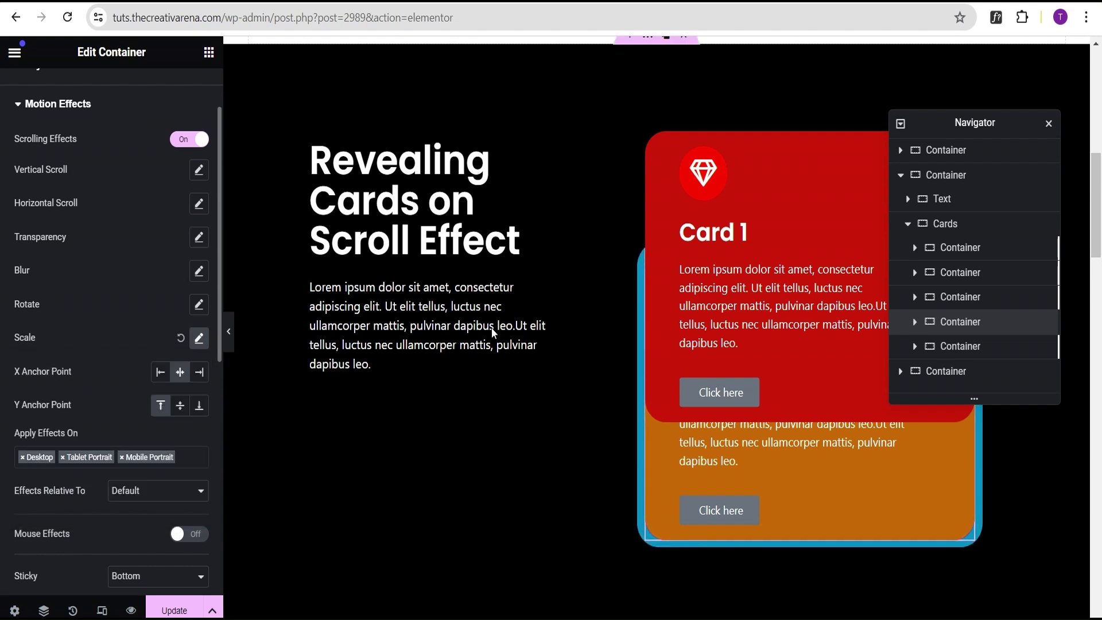
- Give the fifth card container a Scale Up scrolling effect with the viewport starting at 0%
{"action": "left_click", "coordinate": [969, 346]}
{"action": "scroll", "coordinate": [115, 425], "scroll_direction": "down", "scroll_amount": 5}
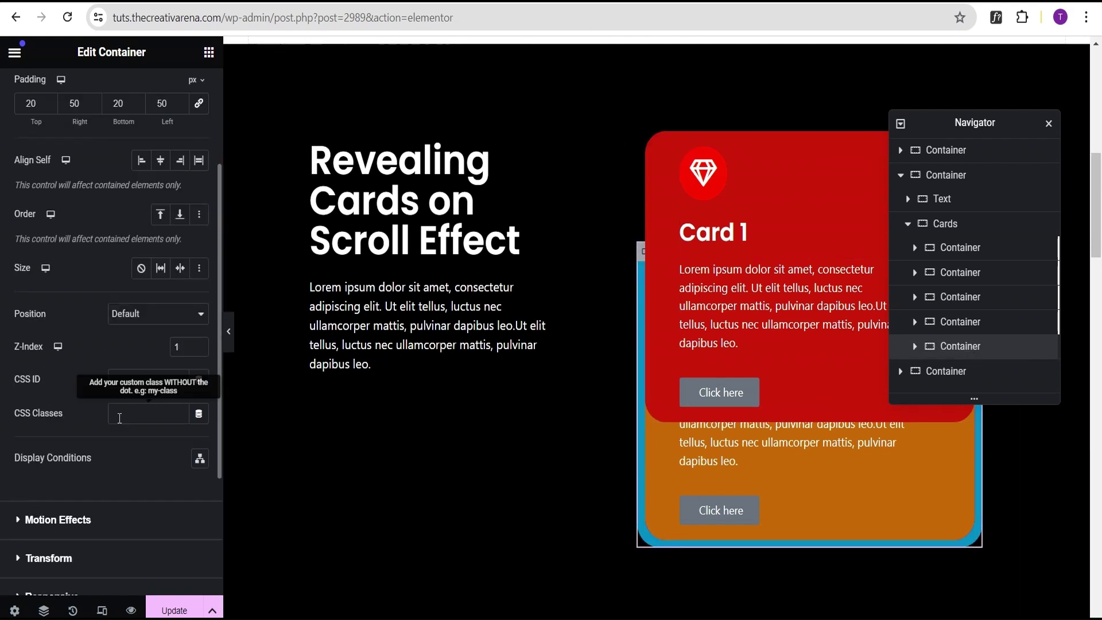
{"action": "left_click", "coordinate": [57, 359]}
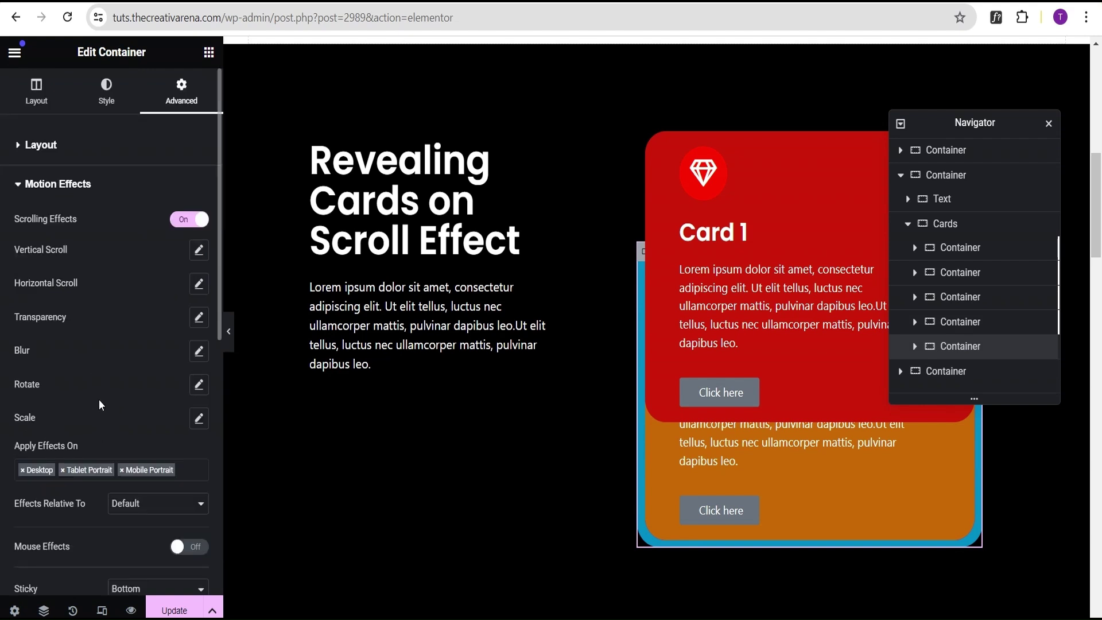
{"action": "left_click", "coordinate": [199, 419]}
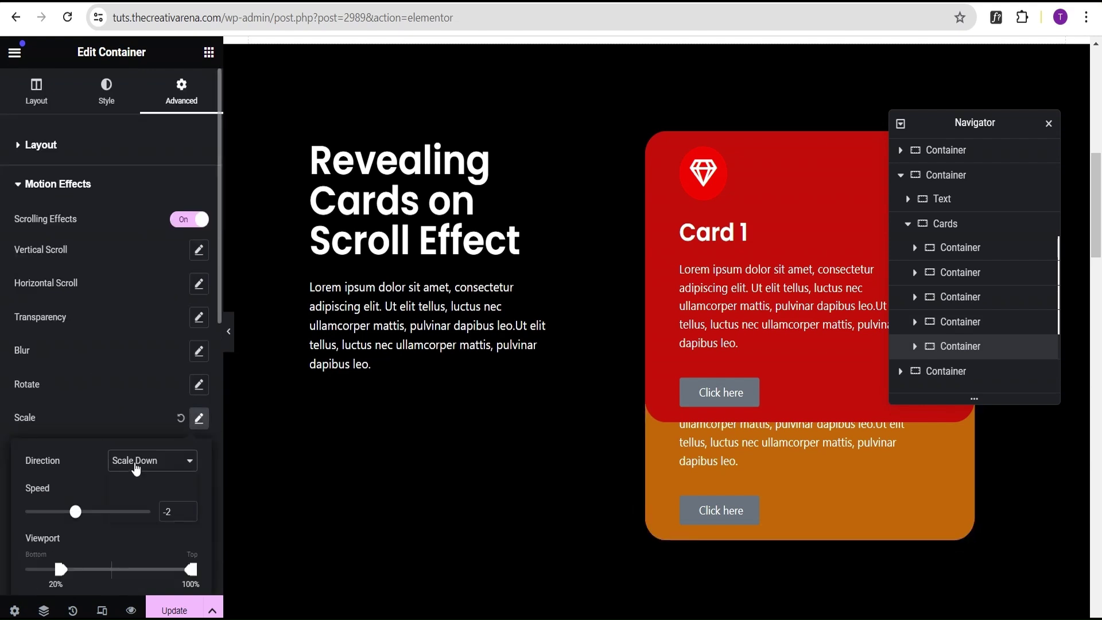
{"action": "left_click", "coordinate": [135, 469]}
{"action": "left_click", "coordinate": [135, 474]}
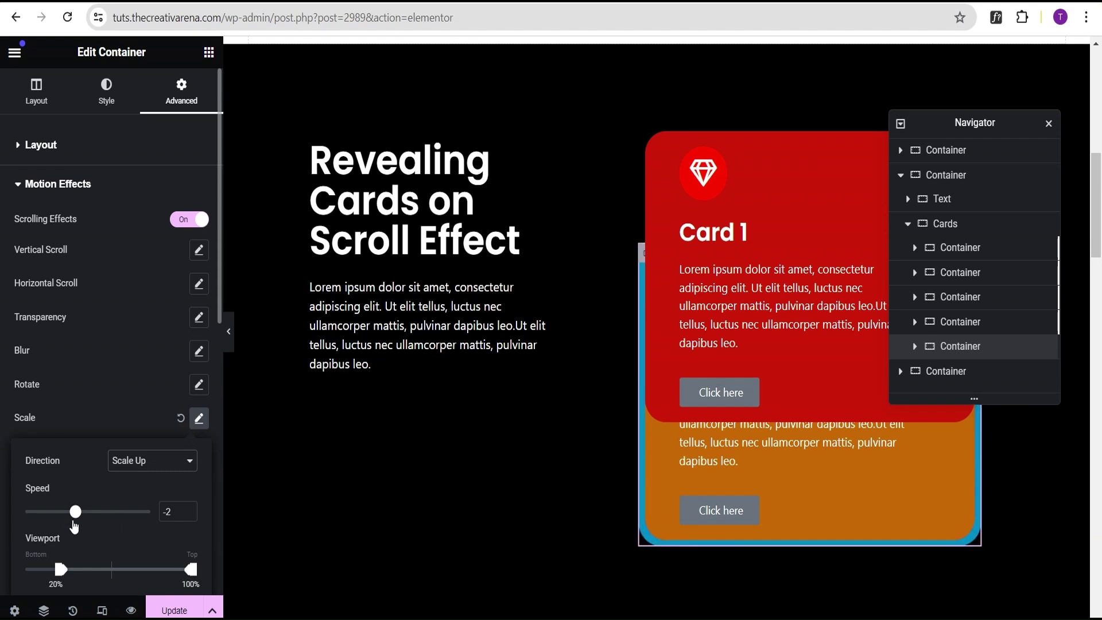
{"action": "left_click_drag", "start_coordinate": [62, 574], "coordinate": [29, 572]}
{"action": "left_click", "coordinate": [89, 384]}
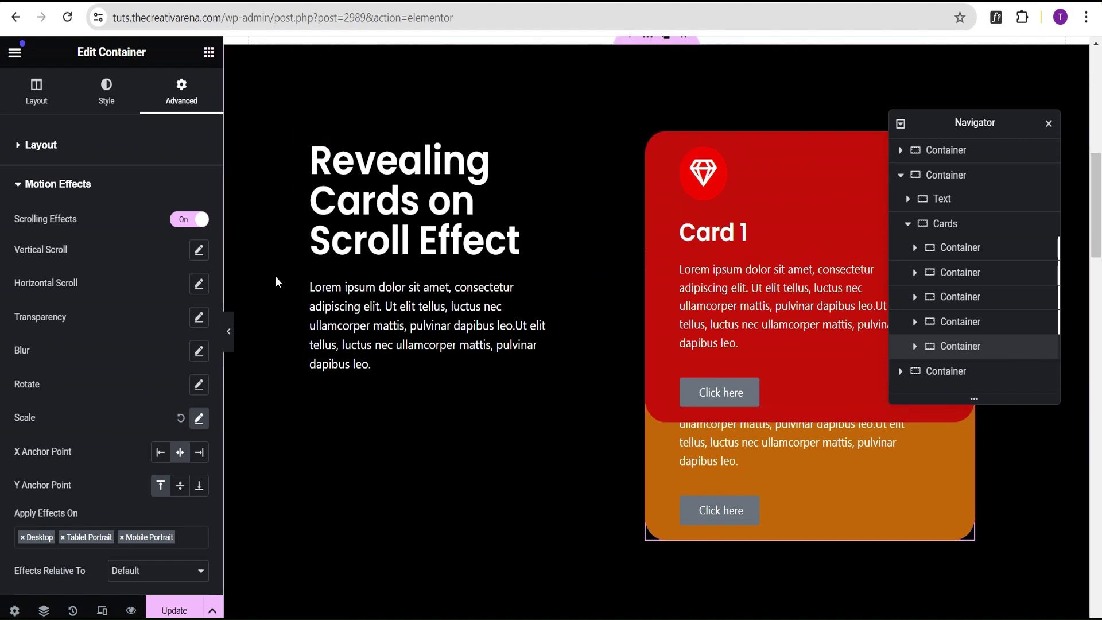
- Hide the editor panel and scroll the page to preview the stacking cards
{"action": "left_click", "coordinate": [232, 338]}
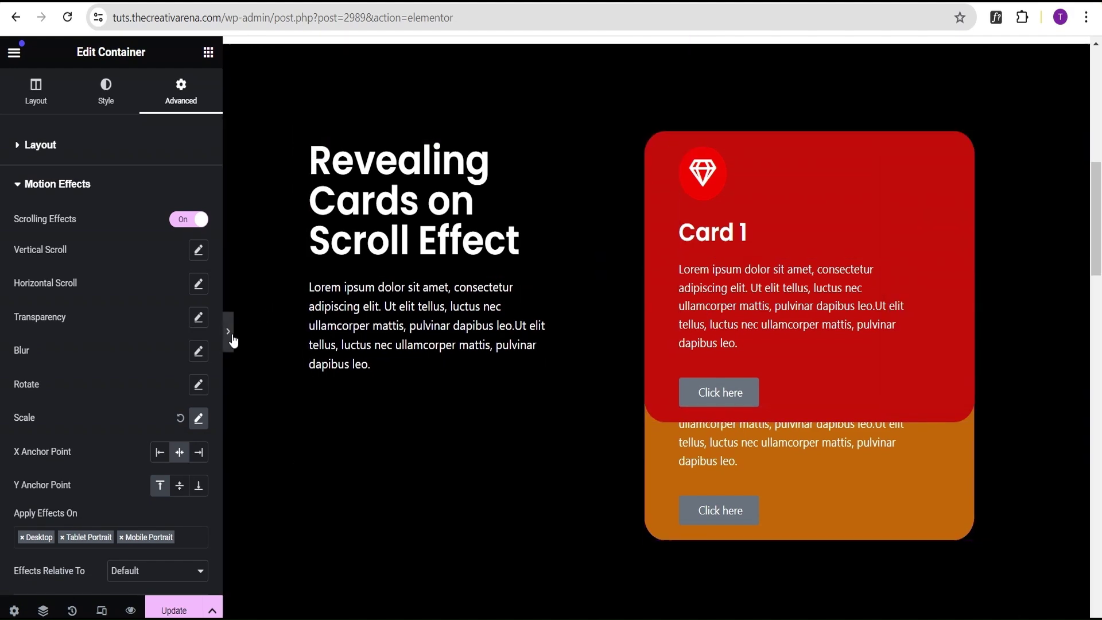
{"action": "scroll", "coordinate": [430, 275], "scroll_direction": "up", "scroll_amount": 4}
{"action": "scroll", "coordinate": [430, 276], "scroll_direction": "up", "scroll_amount": 3}
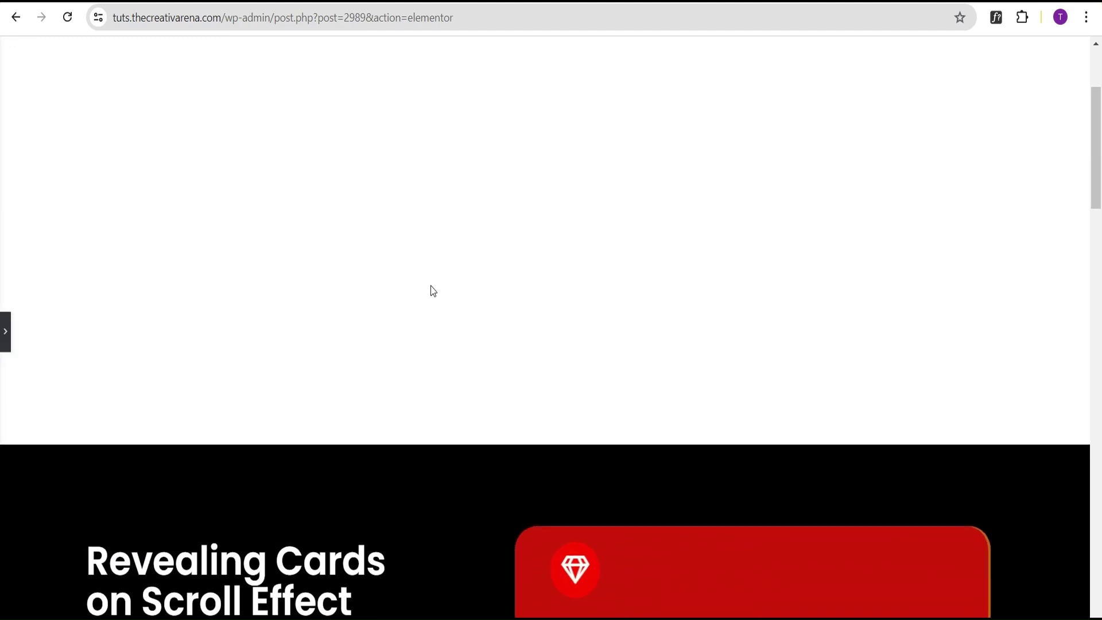
{"action": "scroll", "coordinate": [374, 270], "scroll_direction": "down", "scroll_amount": 7}
{"action": "scroll", "coordinate": [379, 257], "scroll_direction": "down", "scroll_amount": 10}
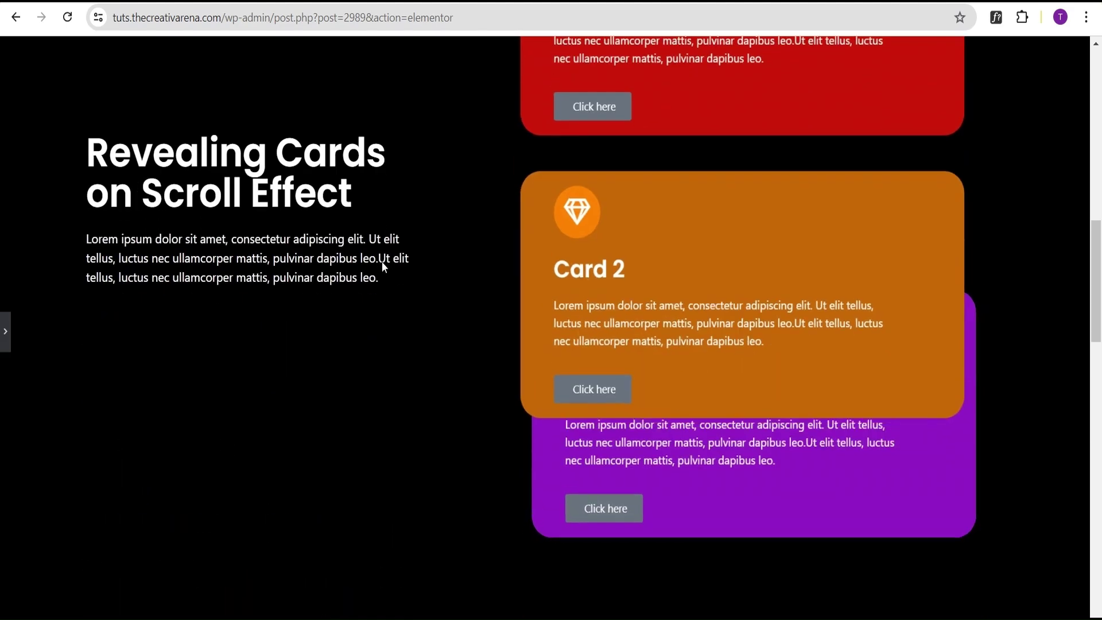
{"action": "scroll", "coordinate": [382, 267], "scroll_direction": "down", "scroll_amount": 6}
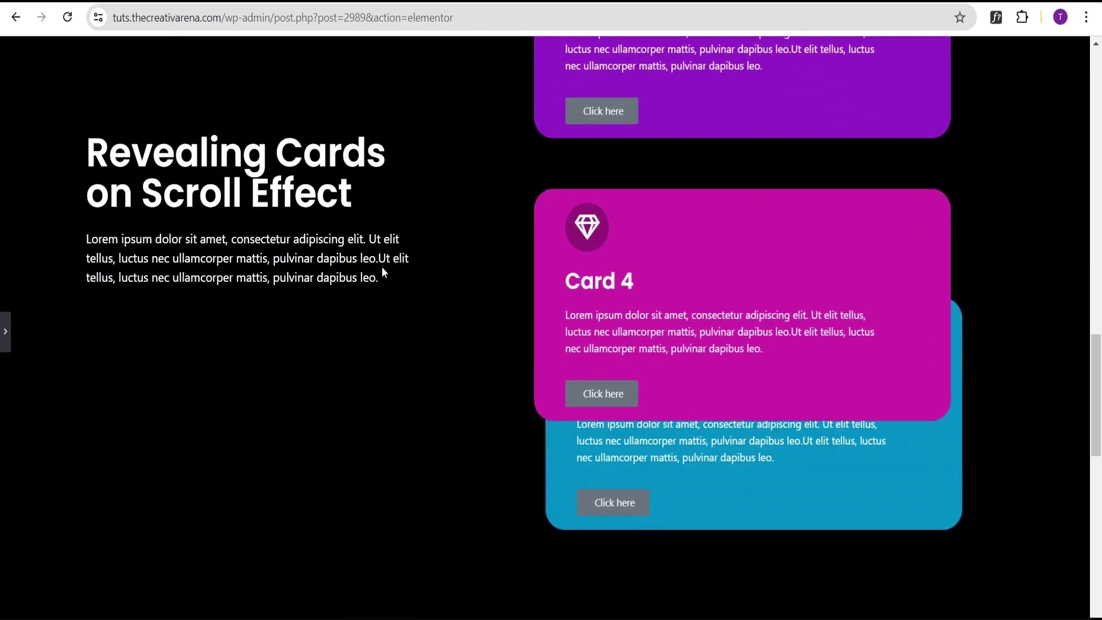
- Scroll up and down repeatedly to watch the five cards stack and scale up
{"action": "scroll", "coordinate": [383, 268], "scroll_direction": "up", "scroll_amount": 2}
{"action": "scroll", "coordinate": [383, 268], "scroll_direction": "up", "scroll_amount": 8}
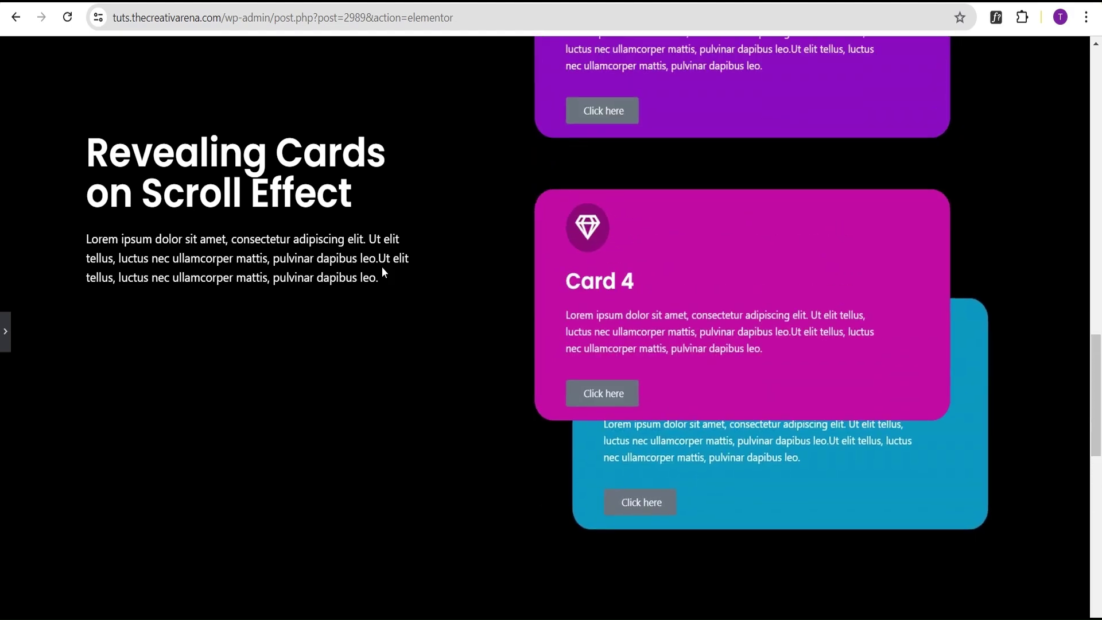
{"action": "scroll", "coordinate": [383, 268], "scroll_direction": "up", "scroll_amount": 6}
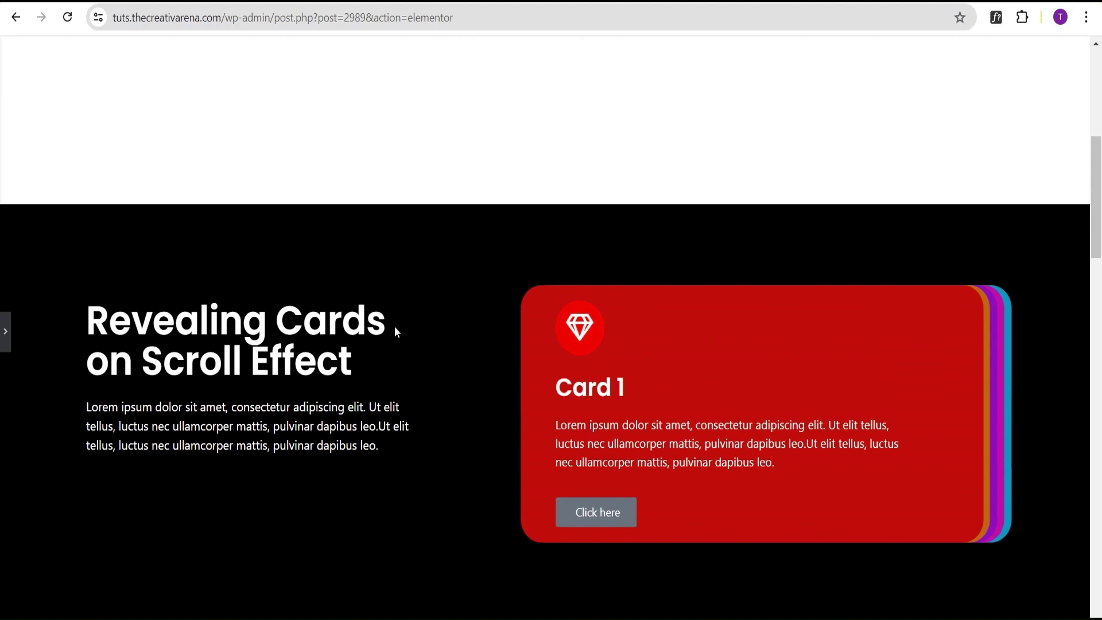
{"action": "scroll", "coordinate": [401, 349], "scroll_direction": "up", "scroll_amount": 7}
{"action": "scroll", "coordinate": [400, 349], "scroll_direction": "down", "scroll_amount": 10}
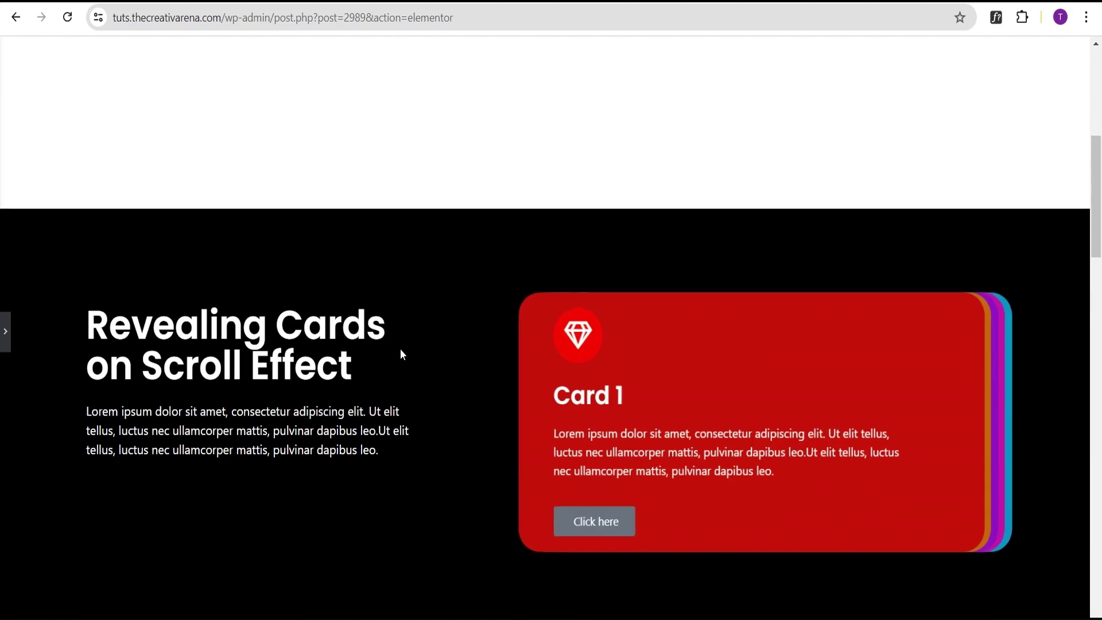
{"action": "scroll", "coordinate": [400, 353], "scroll_direction": "down", "scroll_amount": 6}
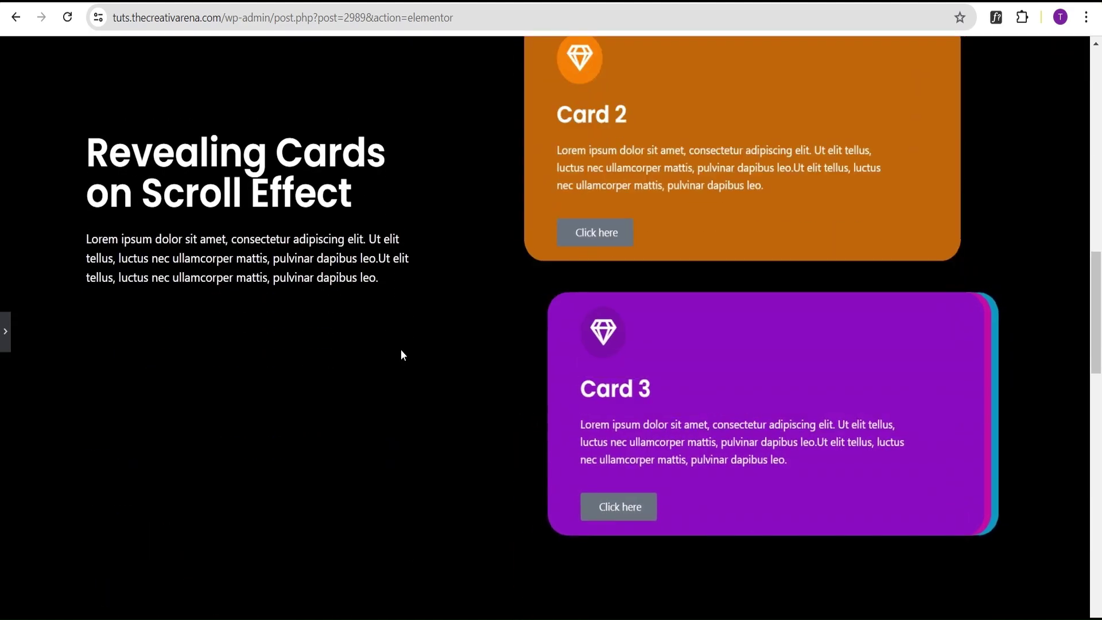
{"action": "scroll", "coordinate": [401, 349], "scroll_direction": "down", "scroll_amount": 6}
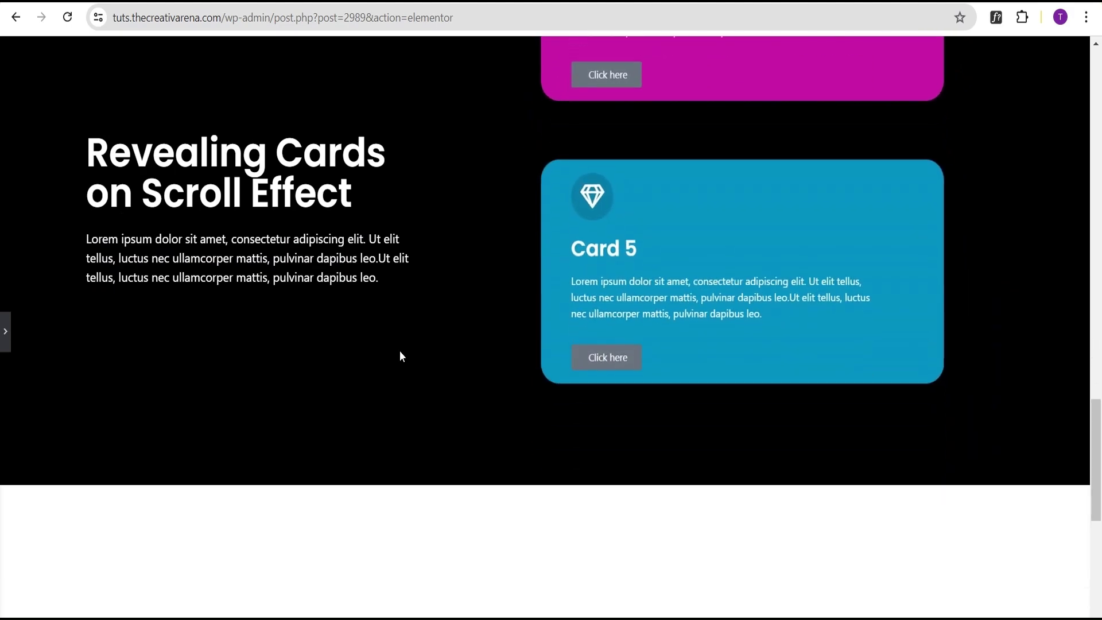
{"action": "scroll", "coordinate": [399, 350], "scroll_direction": "up", "scroll_amount": 2}
{"action": "scroll", "coordinate": [400, 356], "scroll_direction": "up", "scroll_amount": 8}
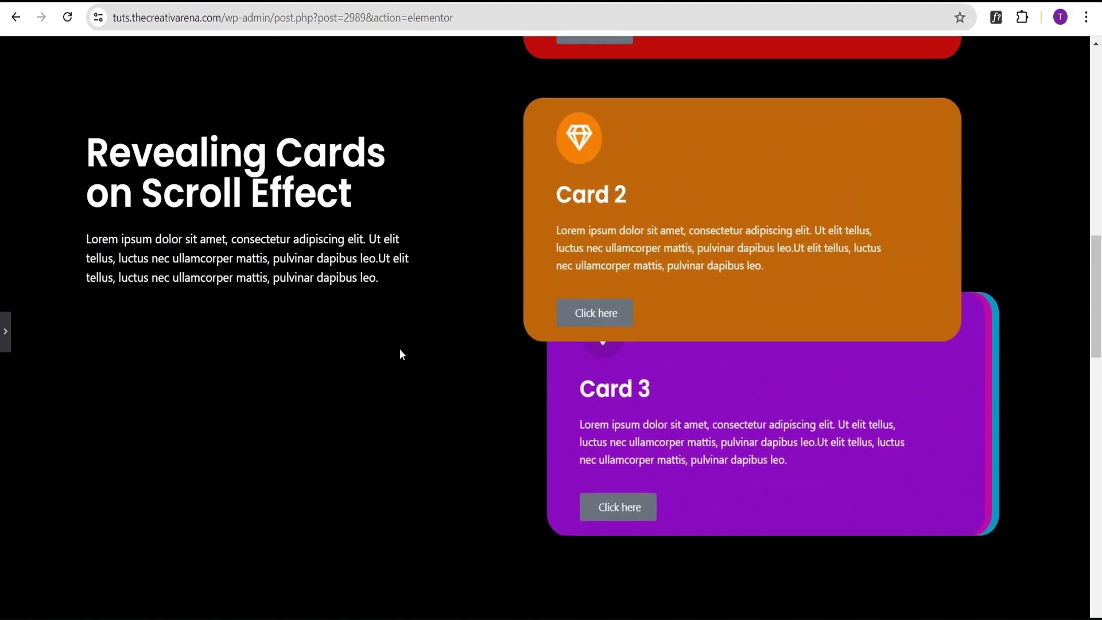
{"action": "scroll", "coordinate": [399, 349], "scroll_direction": "up", "scroll_amount": 6}
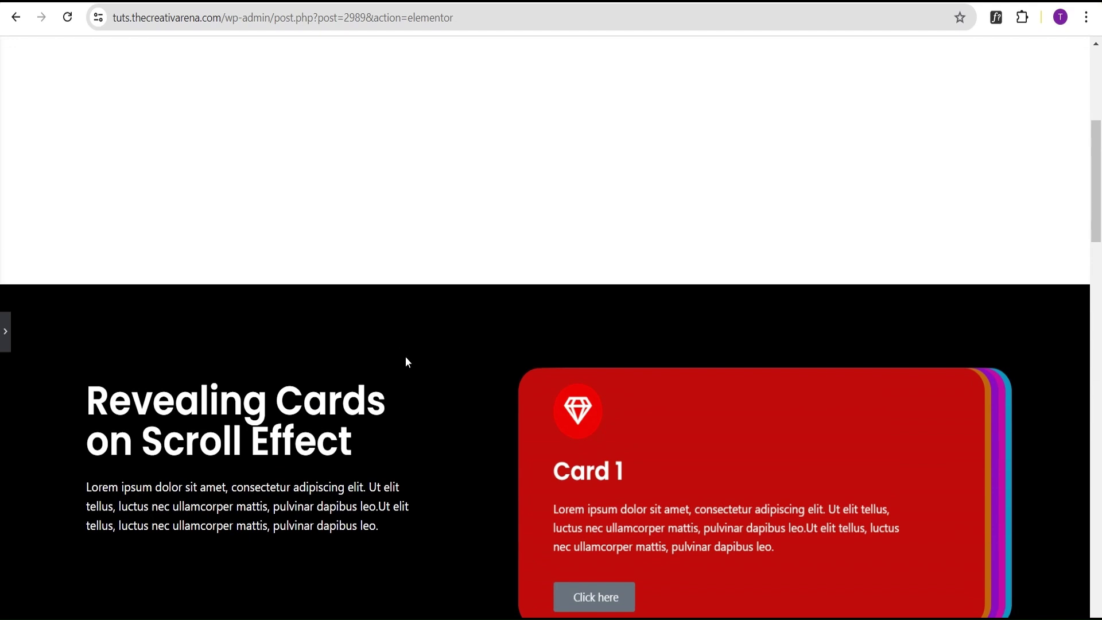
{"action": "scroll", "coordinate": [408, 365], "scroll_direction": "down", "scroll_amount": 4}
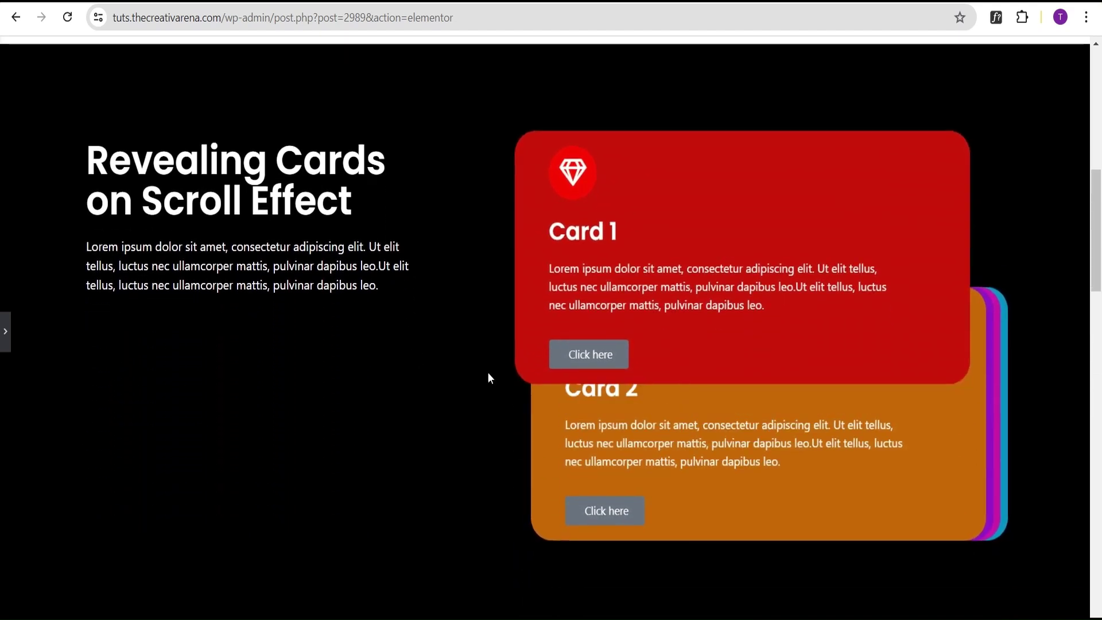